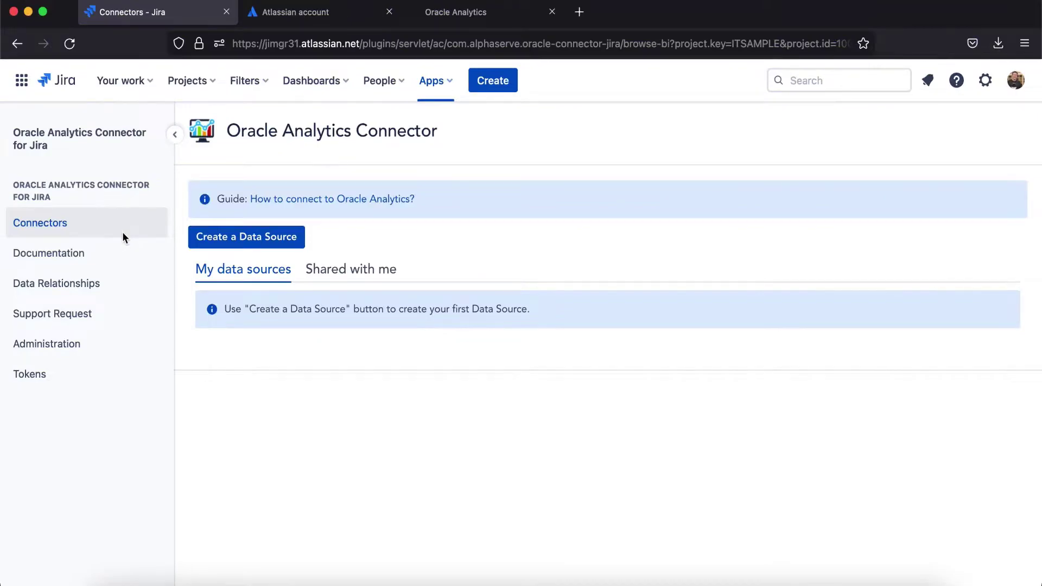
# Create a data source named 'Jira data' and share it with a user found by 'da'
pyautogui.click(200, 241)
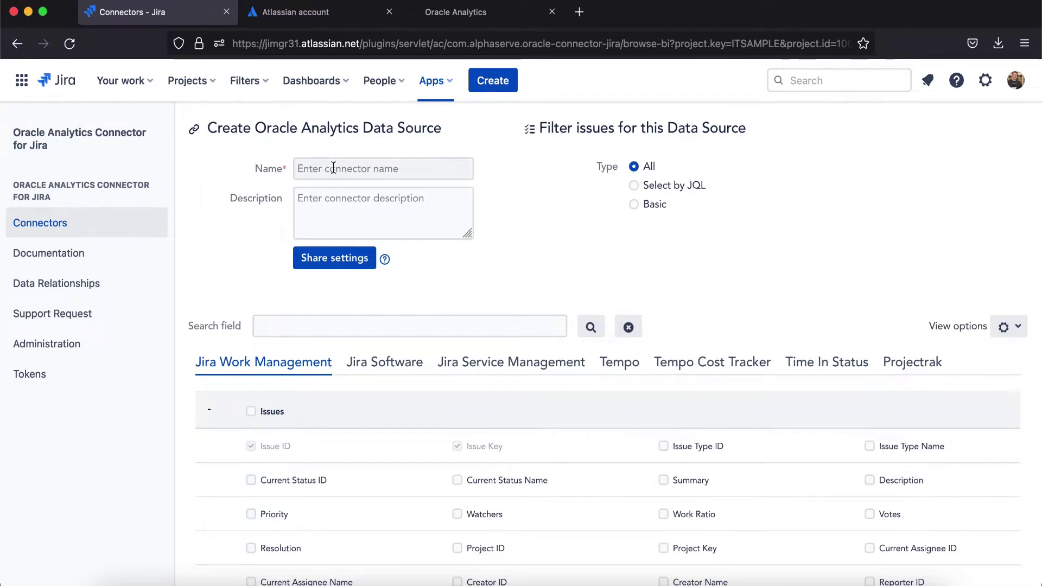
pyautogui.click(333, 167)
pyautogui.write('Jira data')
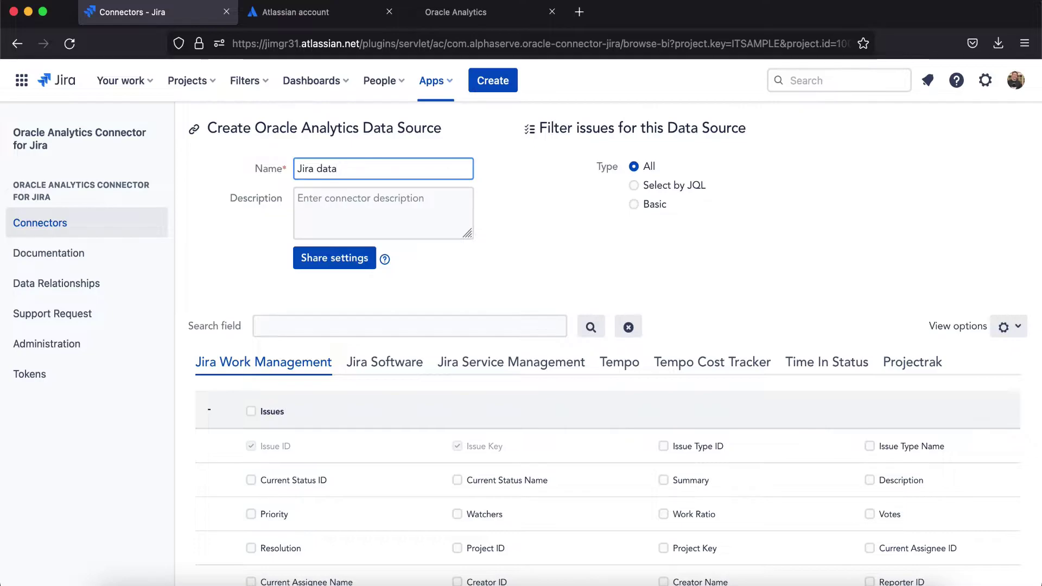
pyautogui.click(333, 257)
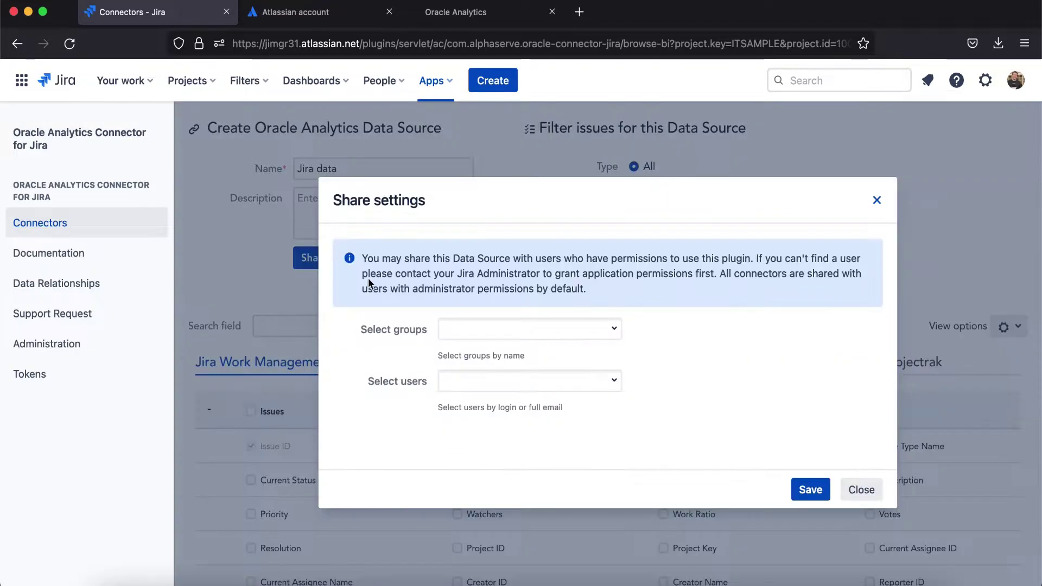
pyautogui.click(484, 379)
pyautogui.write('da')
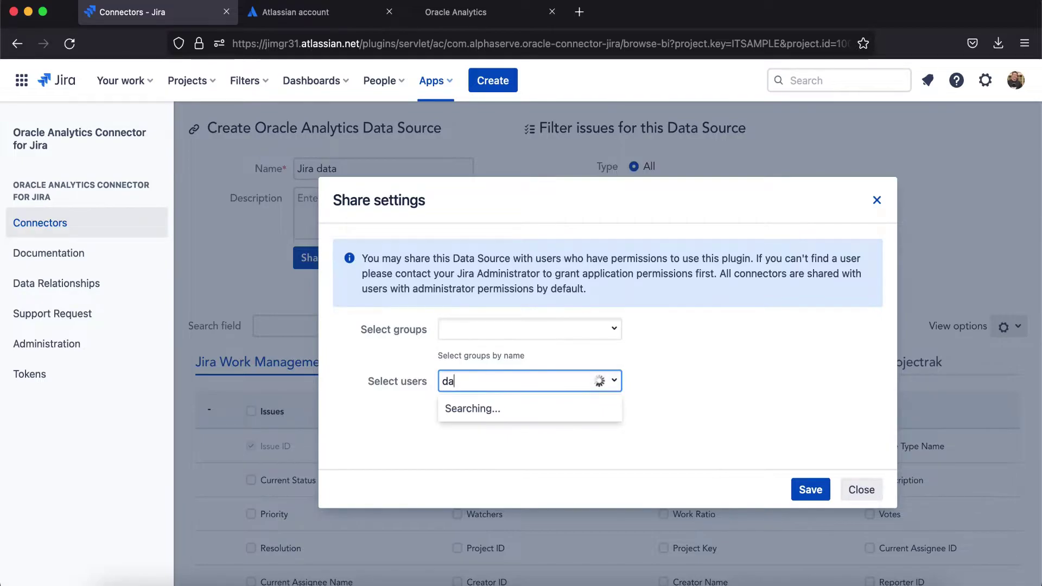
pyautogui.click(488, 408)
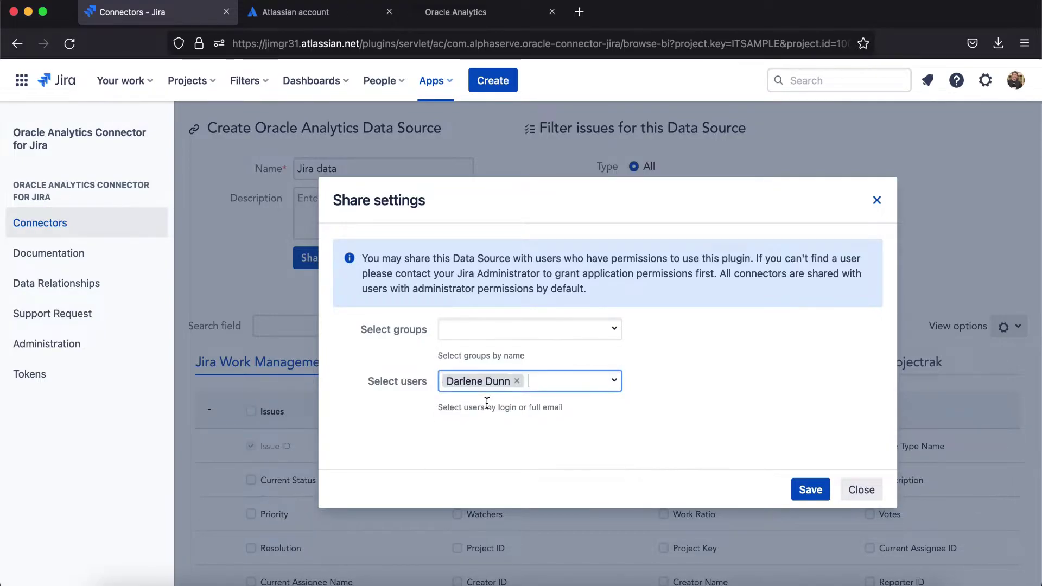
pyautogui.click(810, 491)
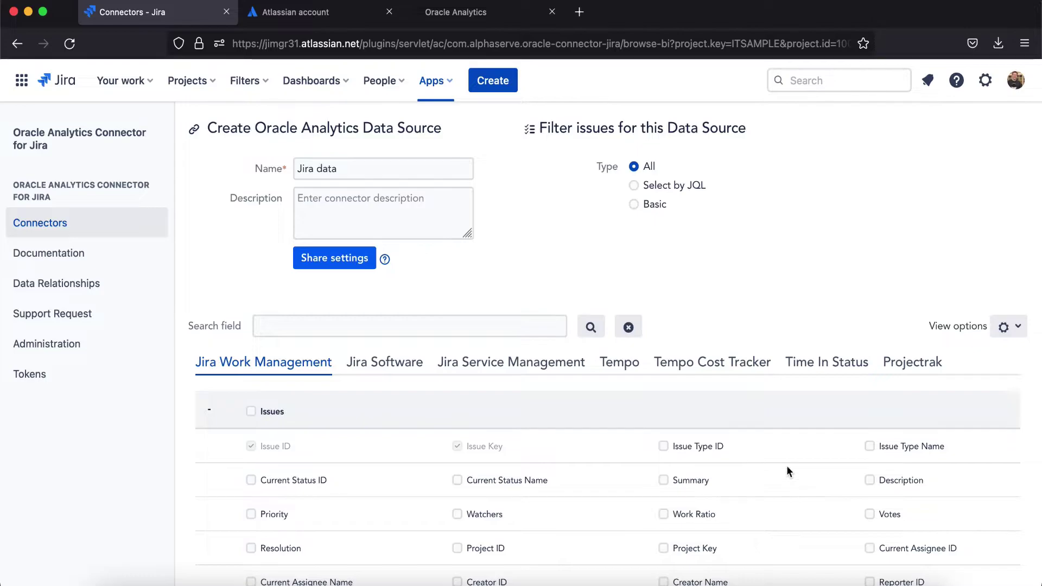
# Apply a Basic issue filter limited to the ITSAMPLE project
pyautogui.click(634, 204)
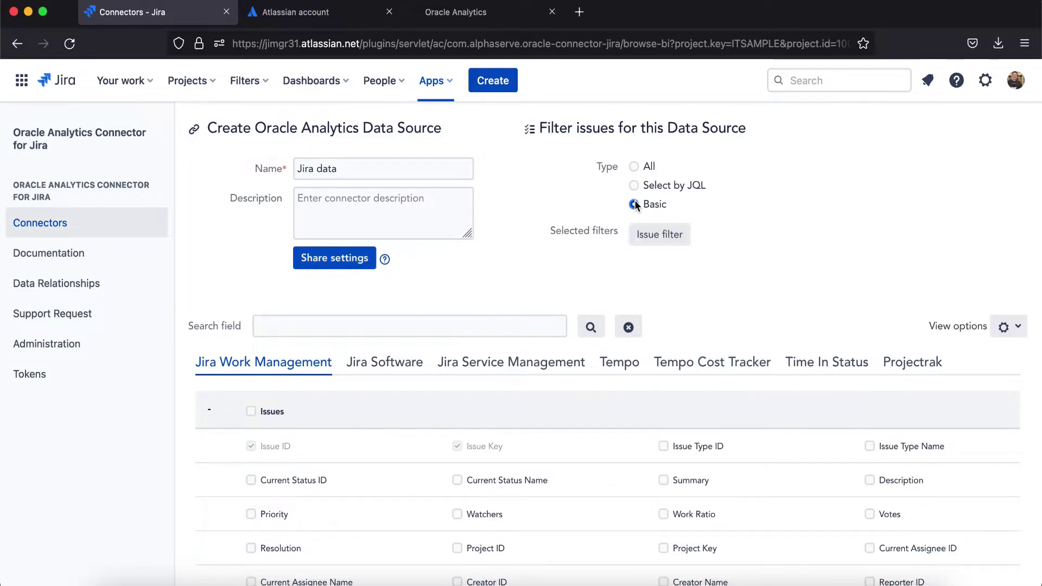
pyautogui.click(651, 236)
pyautogui.click(648, 254)
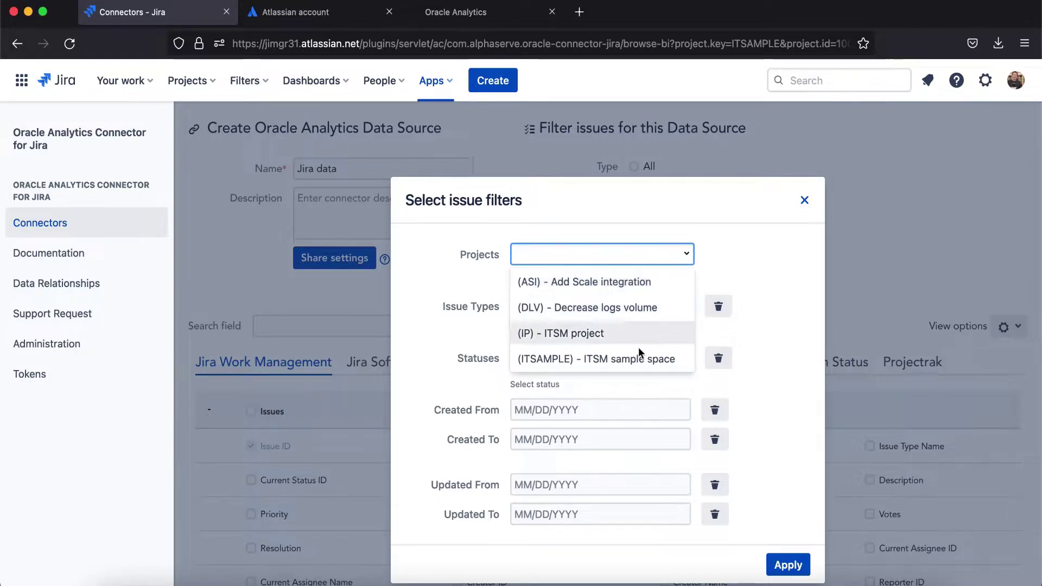
pyautogui.click(639, 358)
pyautogui.scroll(-2, 639, 358)
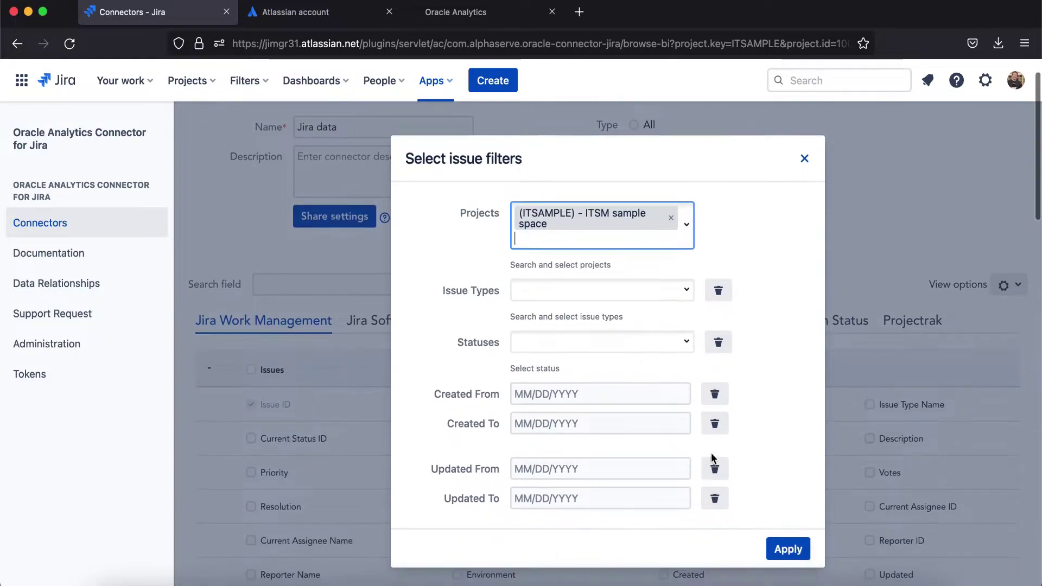
pyautogui.click(795, 547)
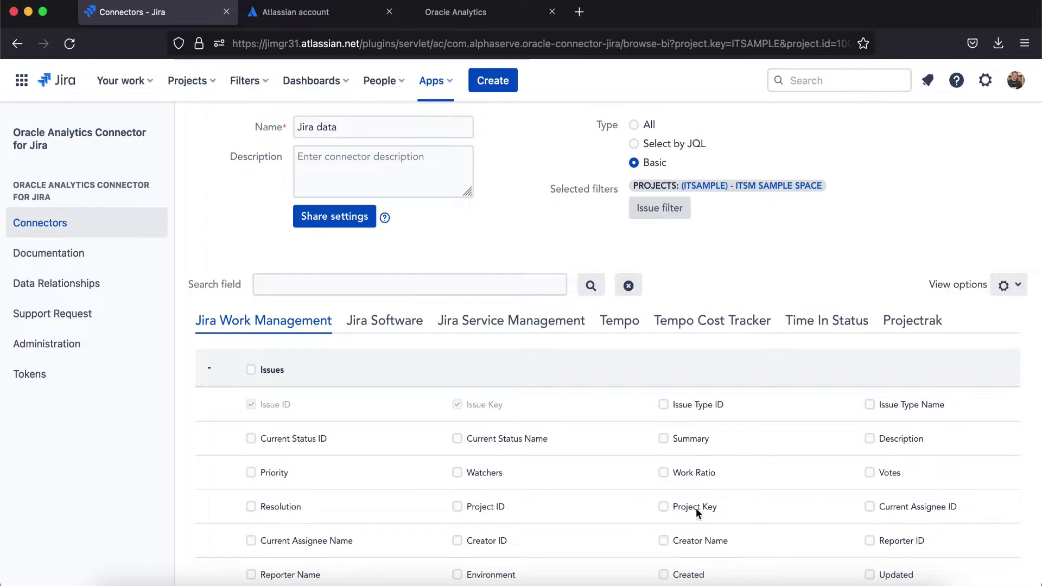
pyautogui.scroll(-1, 685, 505)
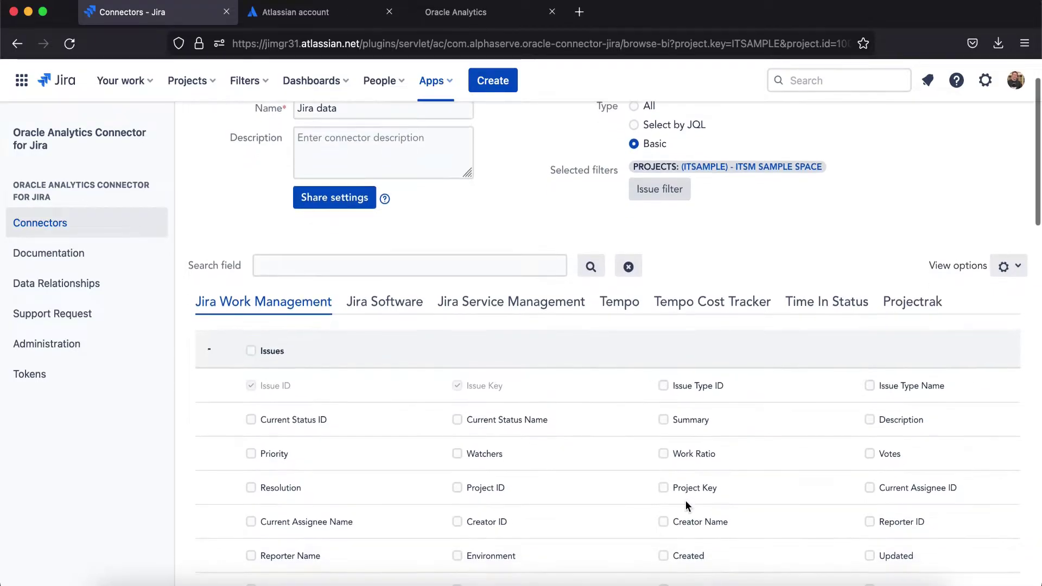
pyautogui.scroll(-1, 685, 504)
pyautogui.scroll(-1, 685, 505)
pyautogui.scroll(-1, 684, 504)
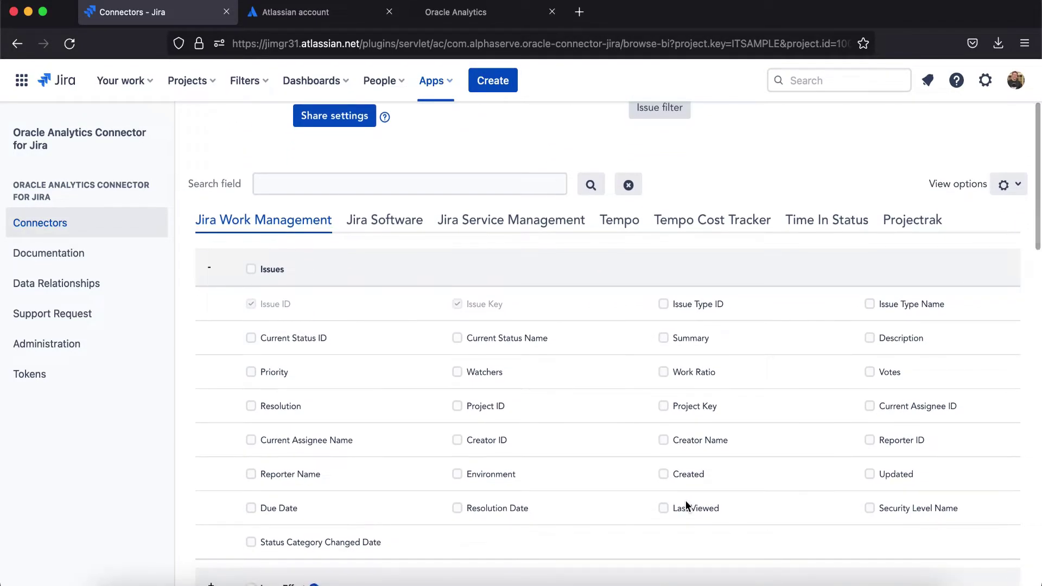
pyautogui.scroll(-2, 686, 503)
pyautogui.scroll(-2, 686, 503)
pyautogui.scroll(-2, 686, 502)
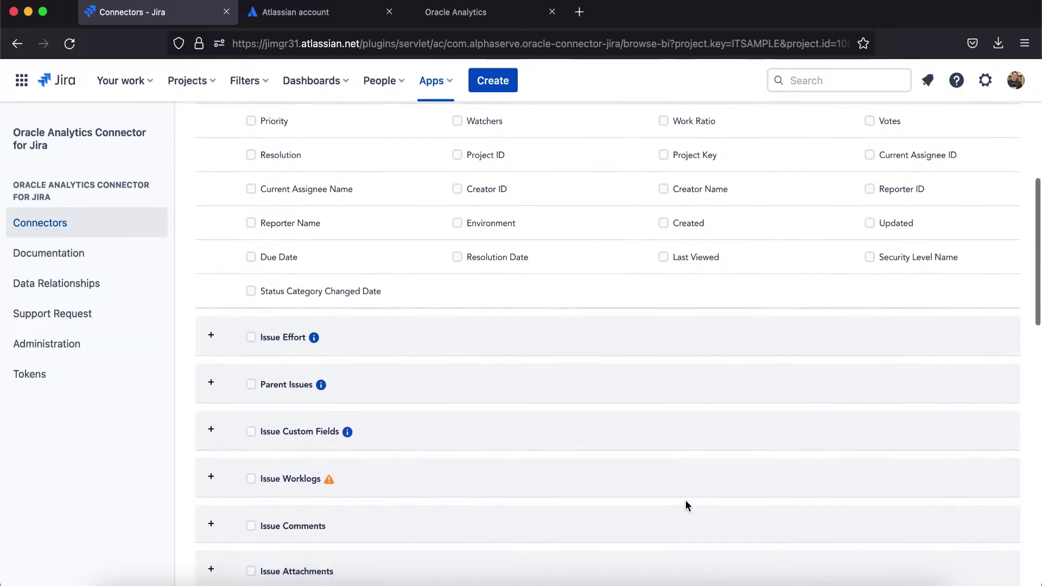
pyautogui.scroll(-1, 685, 502)
pyautogui.scroll(-1, 685, 502)
pyautogui.scroll(-1, 685, 502)
pyautogui.scroll(-1, 686, 505)
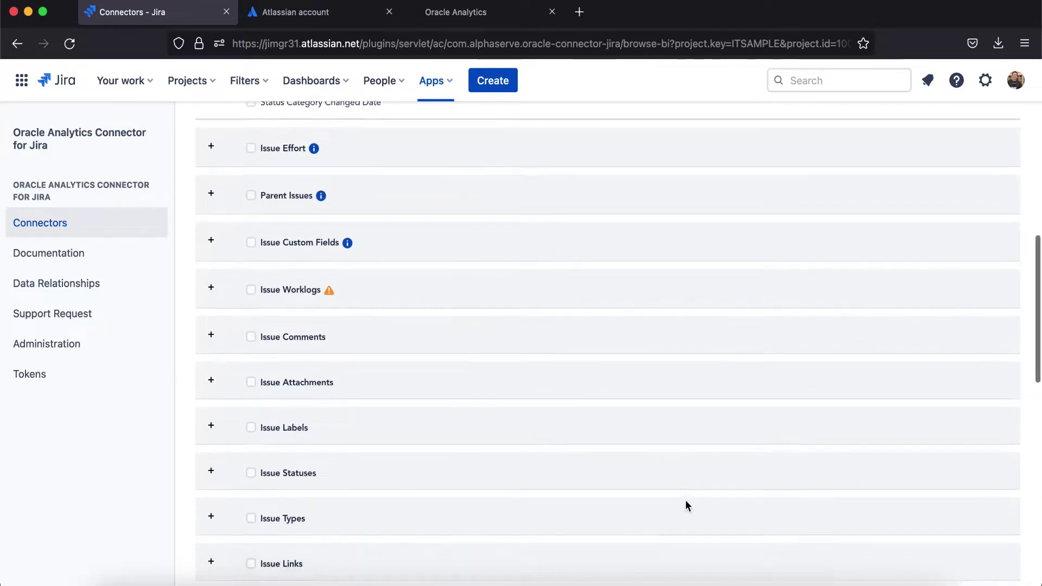
pyautogui.scroll(-2, 686, 505)
pyautogui.scroll(-1, 685, 505)
pyautogui.scroll(-2, 685, 505)
pyautogui.scroll(-1, 685, 500)
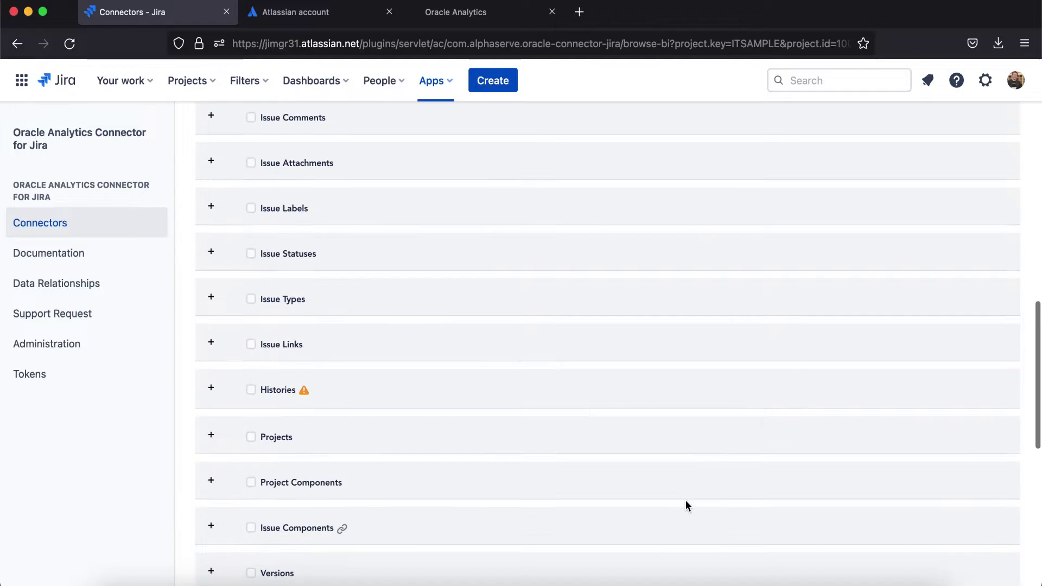
pyautogui.scroll(-2, 685, 501)
pyautogui.scroll(-1, 686, 501)
pyautogui.scroll(-2, 685, 501)
pyautogui.scroll(-1, 685, 502)
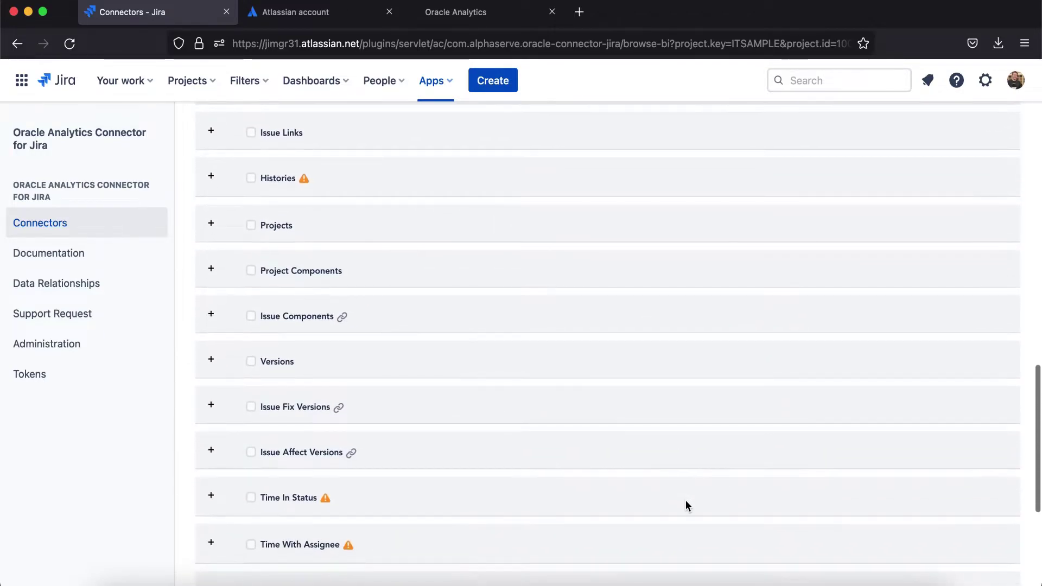
pyautogui.scroll(-1, 685, 502)
pyautogui.scroll(-2, 686, 501)
pyautogui.scroll(-2, 685, 500)
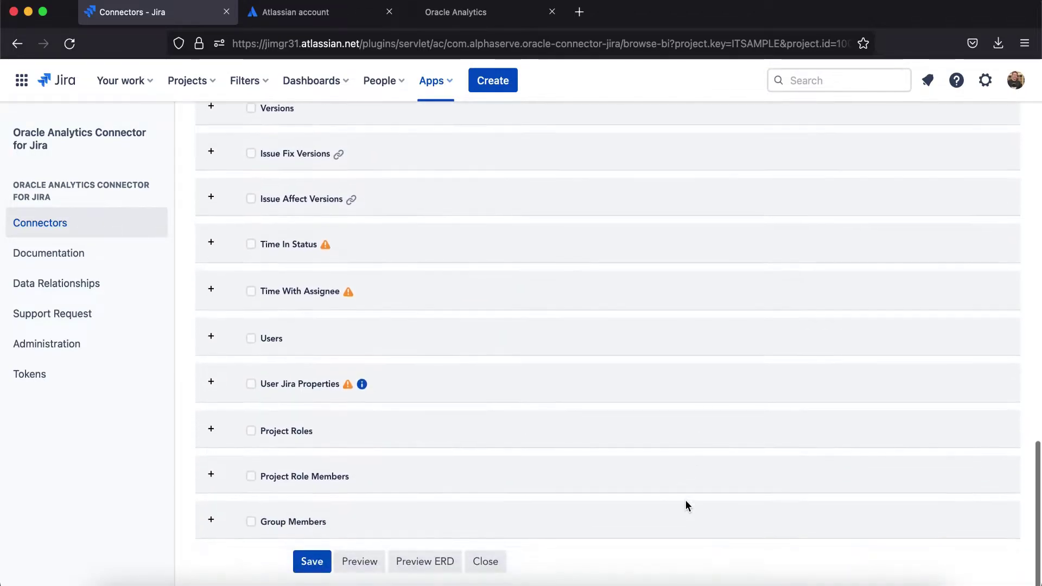
pyautogui.scroll(1, 686, 500)
pyautogui.scroll(5, 686, 500)
pyautogui.scroll(5, 685, 500)
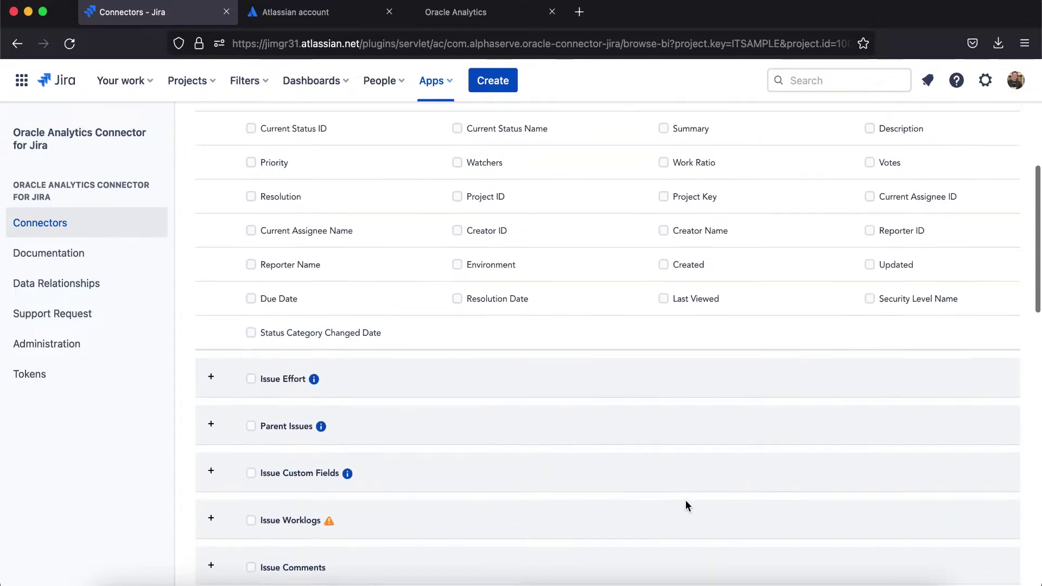
pyautogui.scroll(2, 685, 500)
pyautogui.scroll(1, 686, 500)
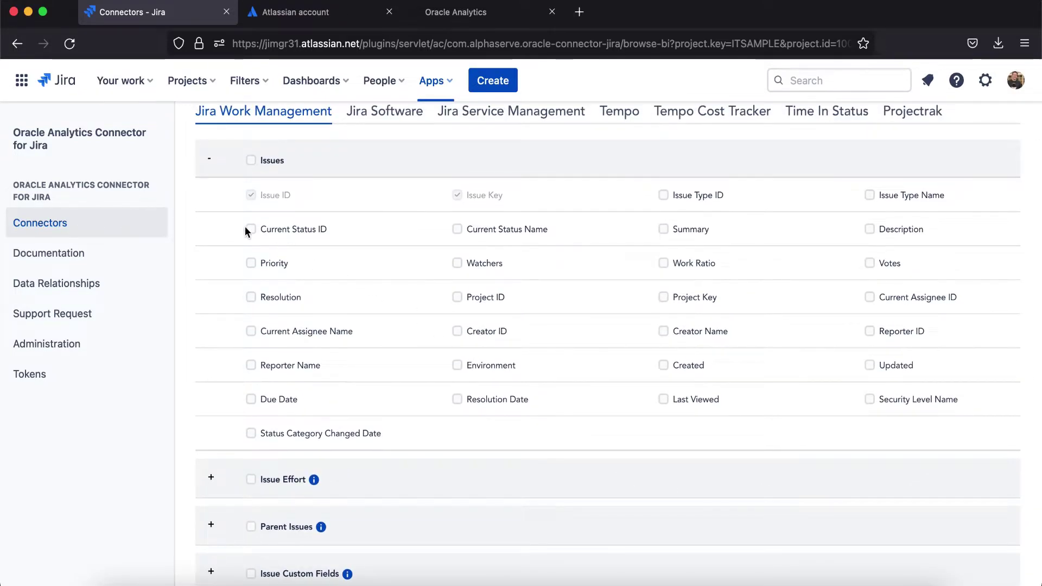
# Include the Current Status Name field plus the full Issues and Issue Effort tables
pyautogui.click(460, 229)
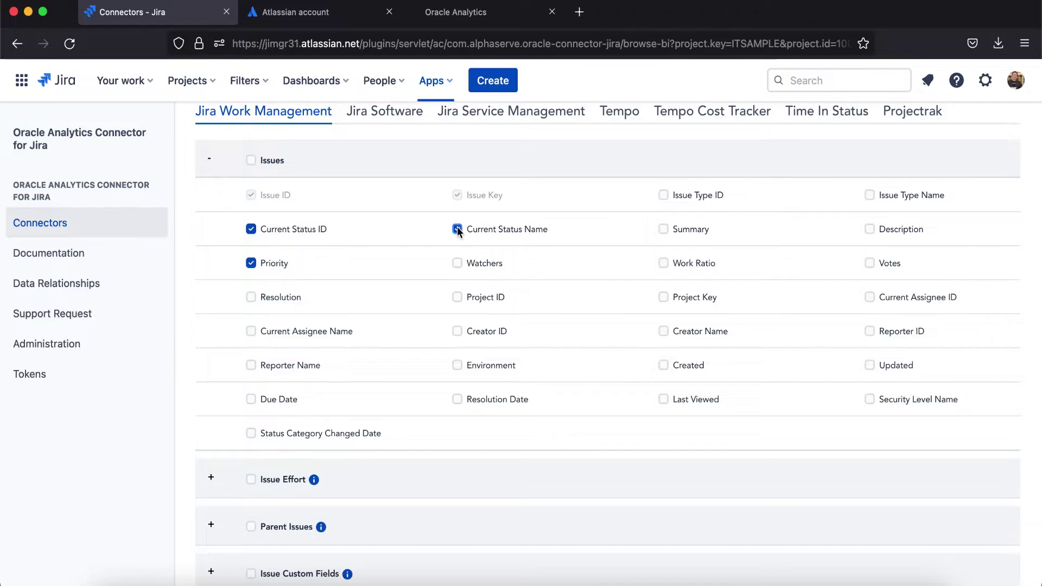
pyautogui.click(251, 160)
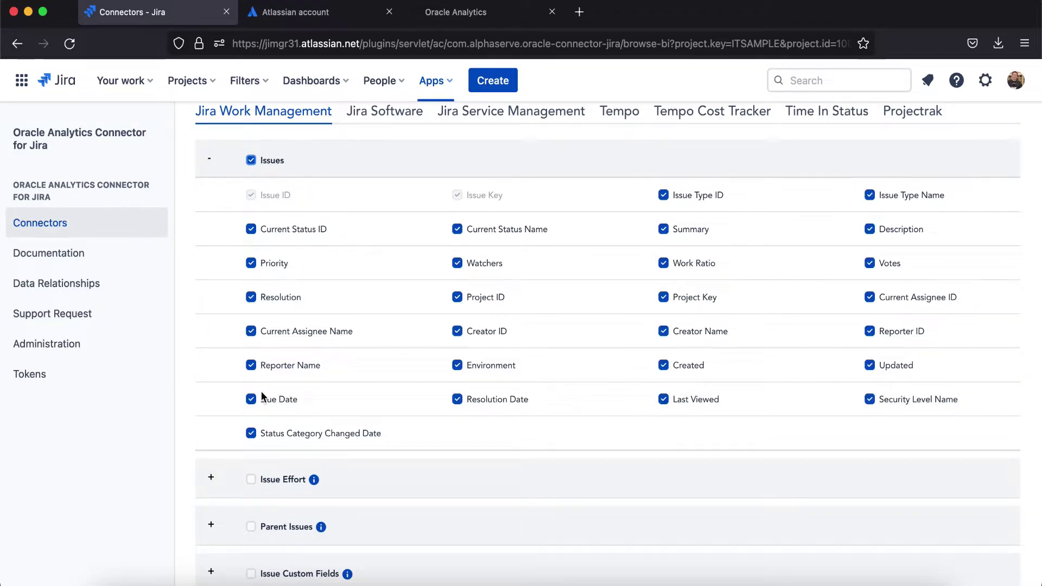
pyautogui.click(250, 479)
pyautogui.scroll(-3, 250, 479)
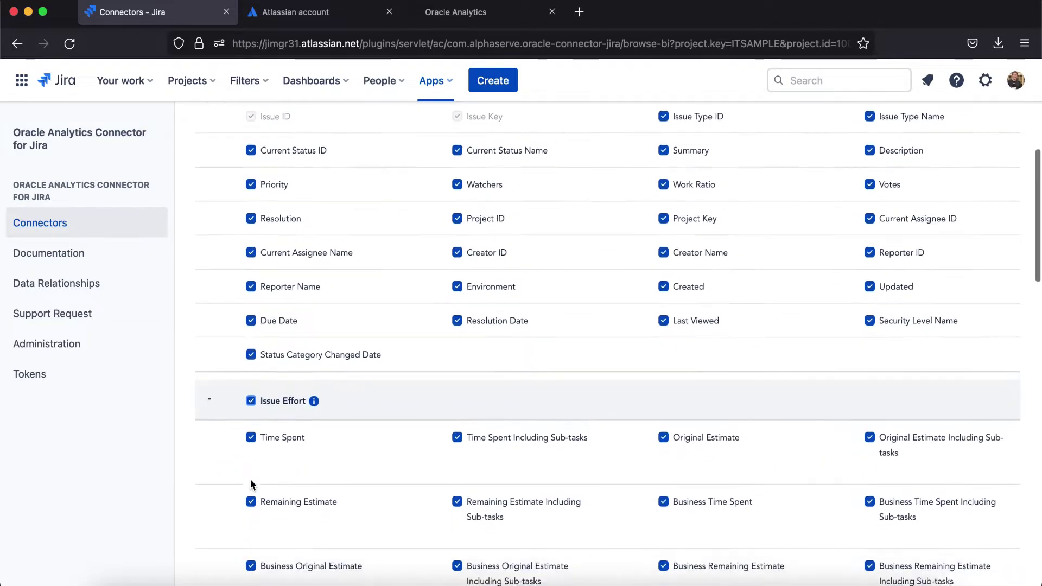
pyautogui.scroll(-2, 250, 479)
pyautogui.scroll(5, 249, 478)
pyautogui.scroll(2, 249, 479)
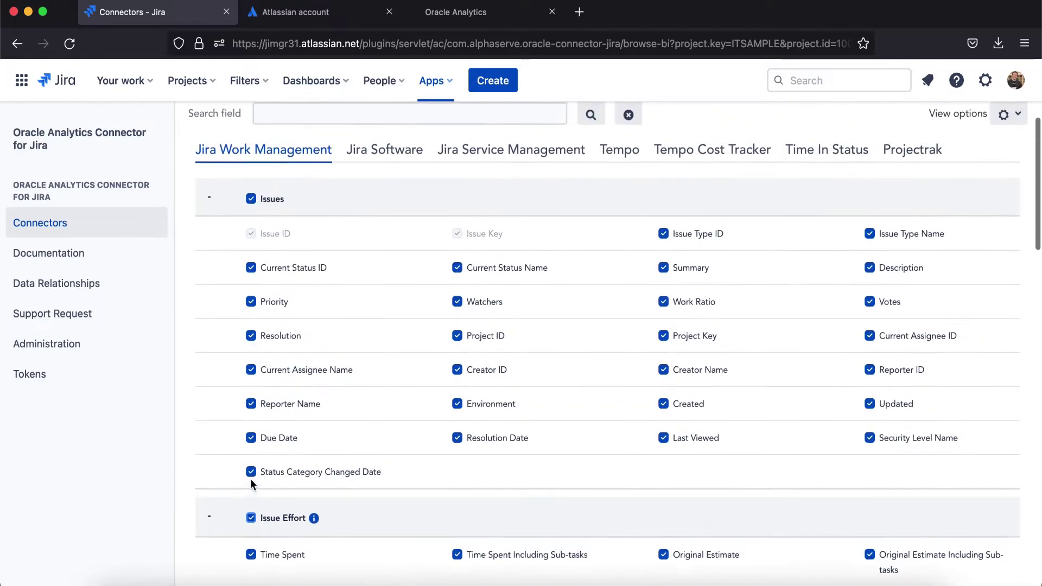
# Include the Jira Software Boards, Sprints and Board Sprints tables
pyautogui.click(386, 149)
pyautogui.click(250, 199)
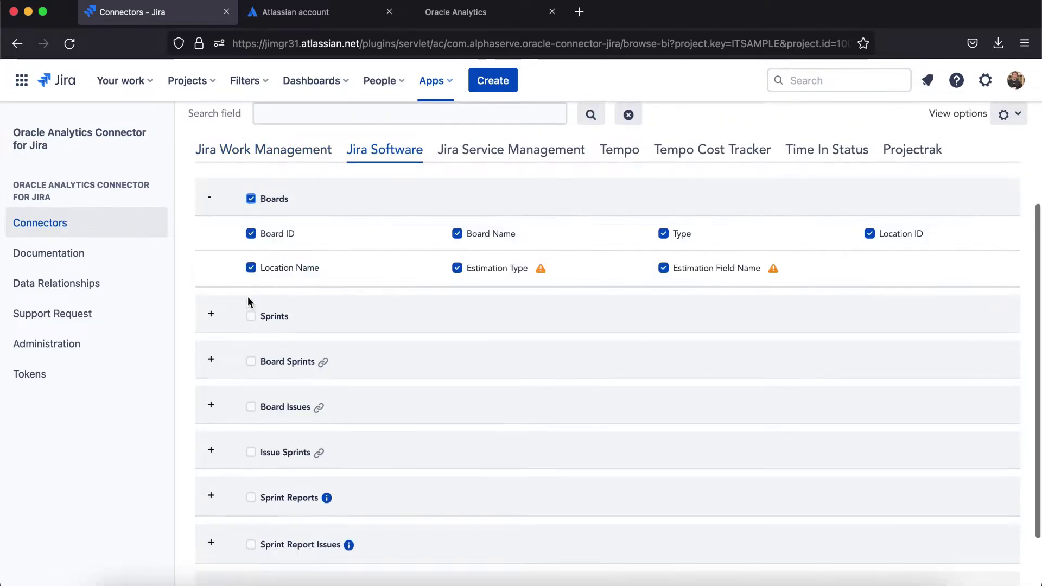
pyautogui.click(251, 316)
pyautogui.click(251, 431)
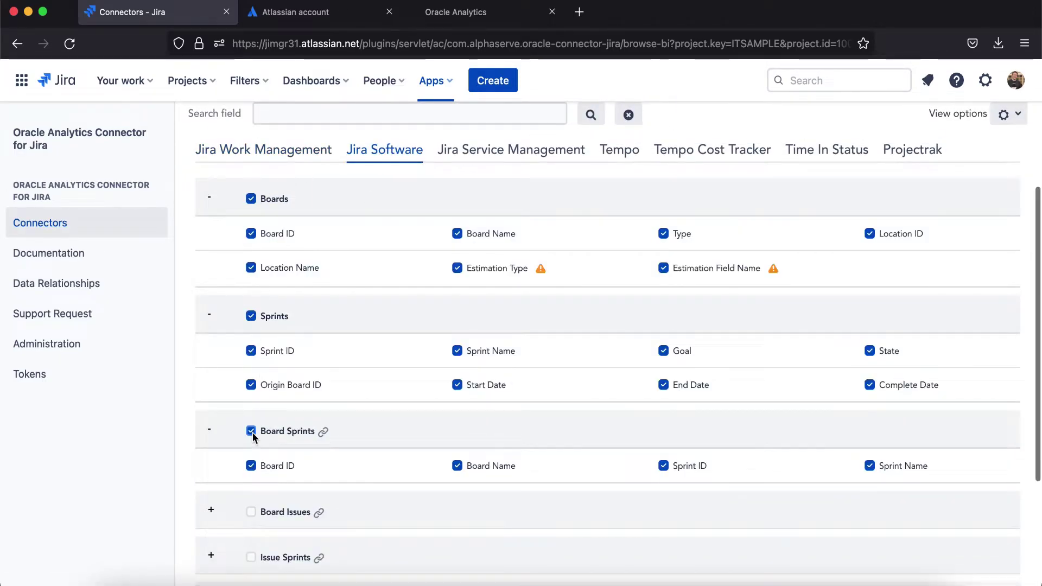
# Include the Service Management Custom Fields, Service Desk and Organization Members tables
pyautogui.click(494, 152)
pyautogui.click(251, 288)
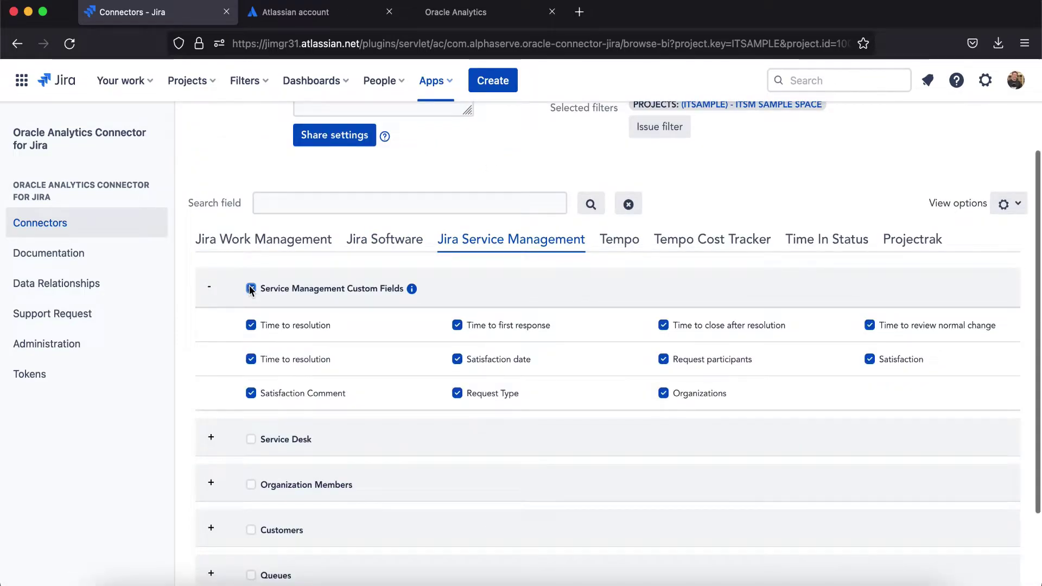
pyautogui.click(250, 439)
pyautogui.click(250, 519)
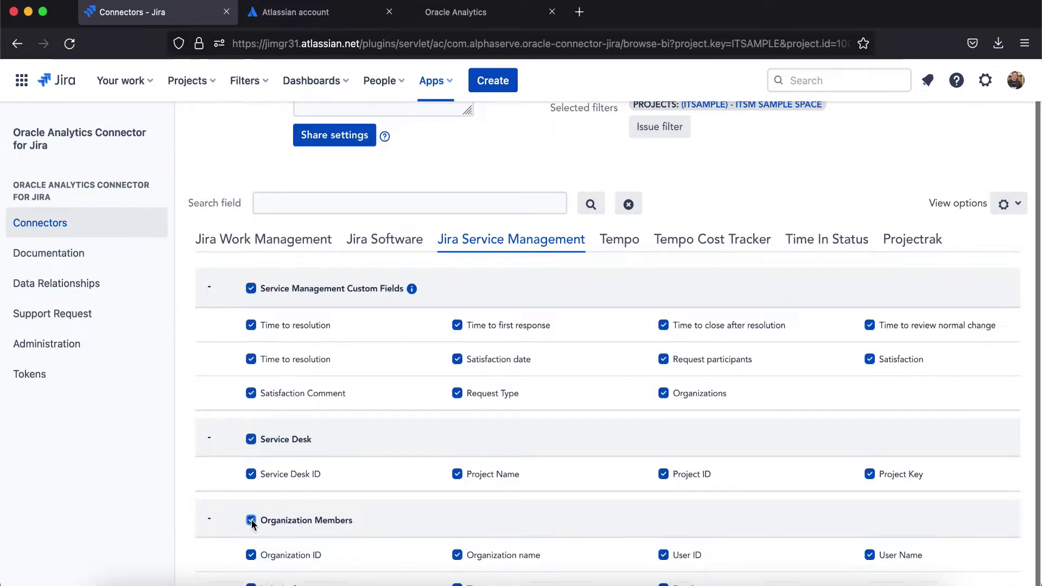
# Include Tempo Teams, Team Members, Cost Tracker Projects and Cost Tracker Expenses tables
pyautogui.click(599, 244)
pyautogui.click(250, 288)
pyautogui.click(250, 403)
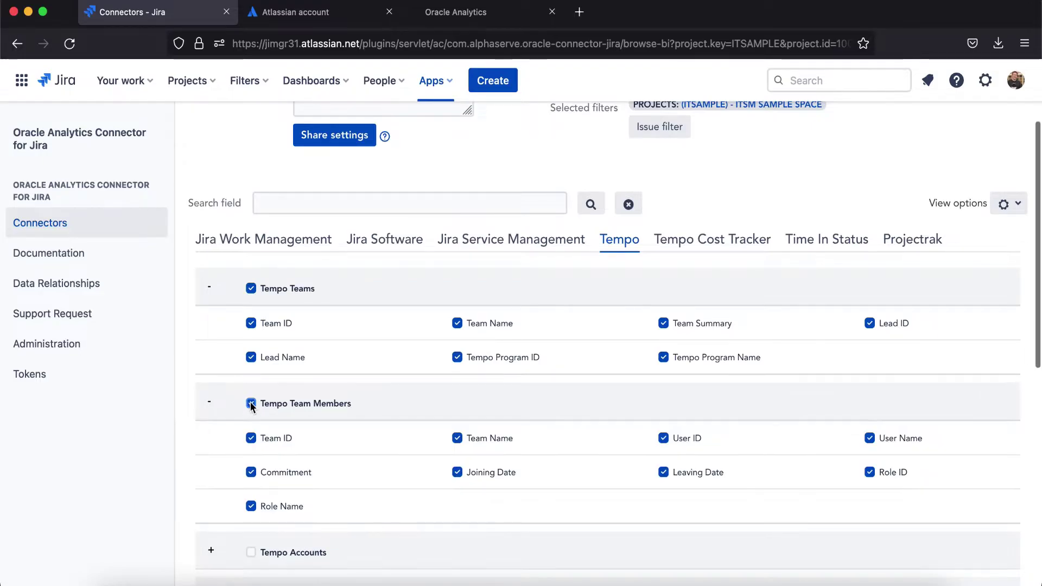
pyautogui.click(681, 240)
pyautogui.scroll(-1, 262, 306)
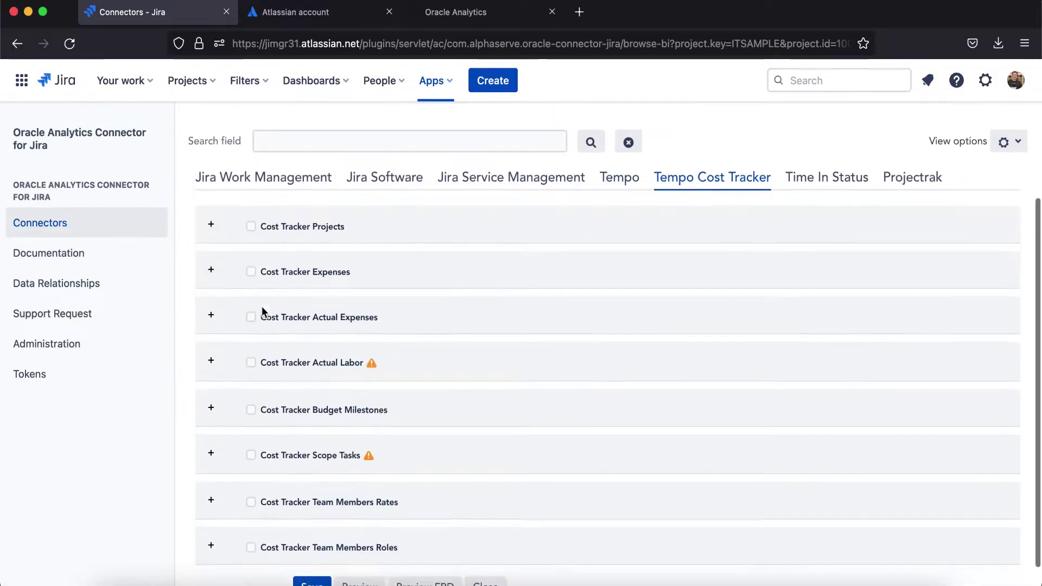
pyautogui.click(251, 201)
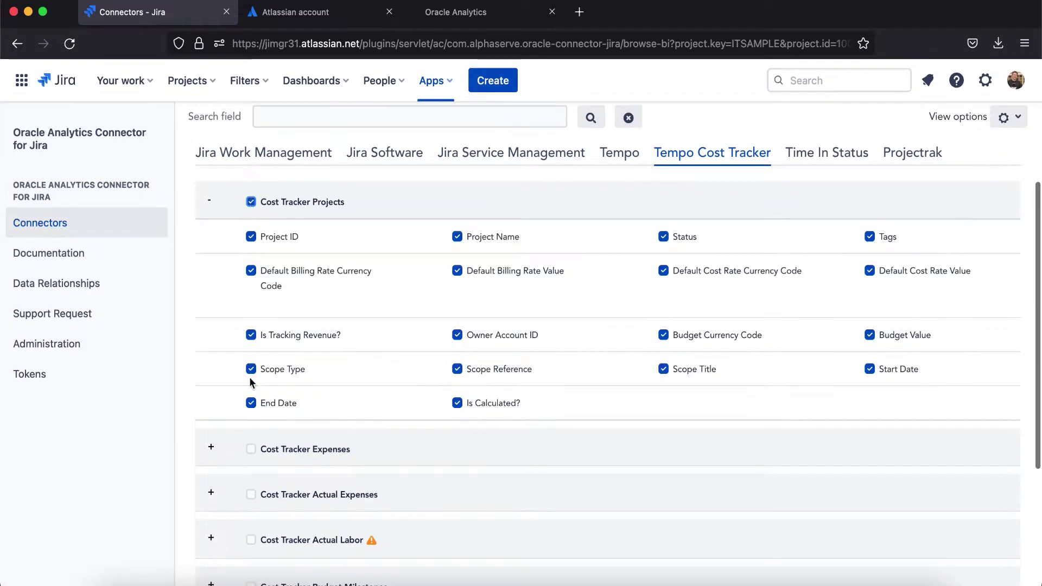
pyautogui.click(250, 448)
# Include the Time In Statuses and Projectrak Fields tables with all their fields
pyautogui.click(826, 152)
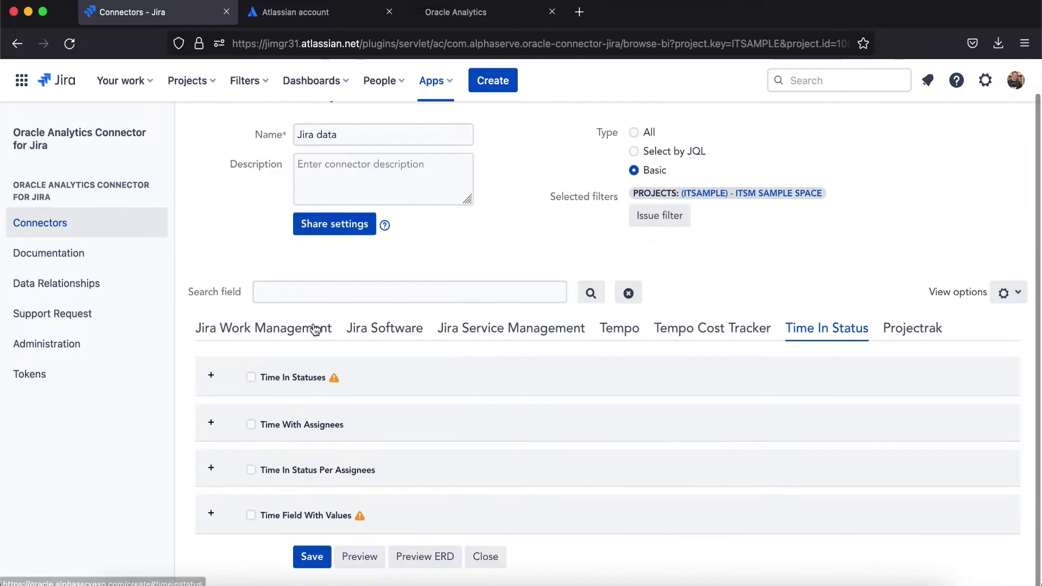
pyautogui.click(251, 377)
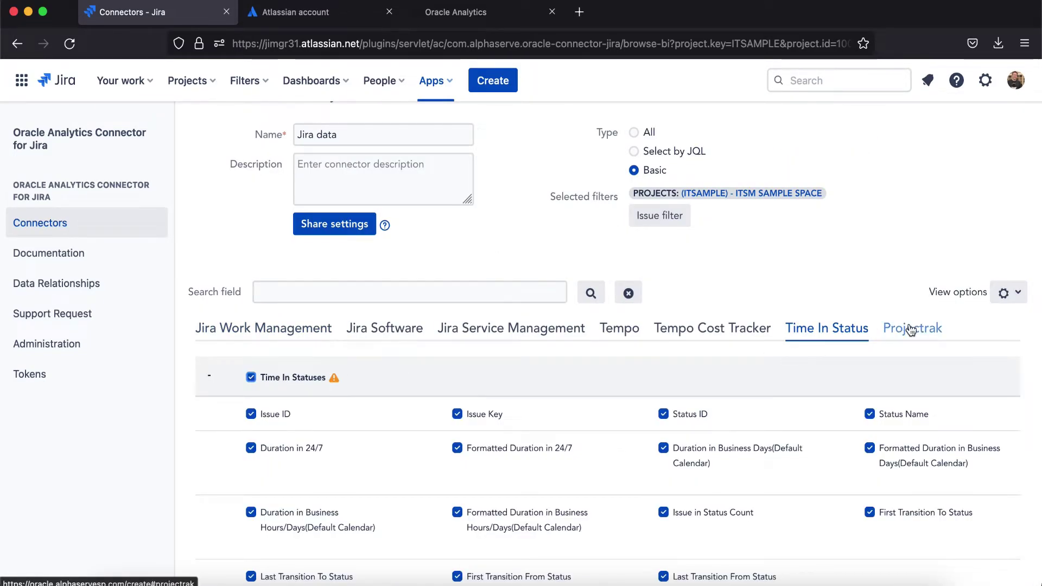
pyautogui.click(911, 329)
pyautogui.click(251, 378)
pyautogui.scroll(-2, 325, 424)
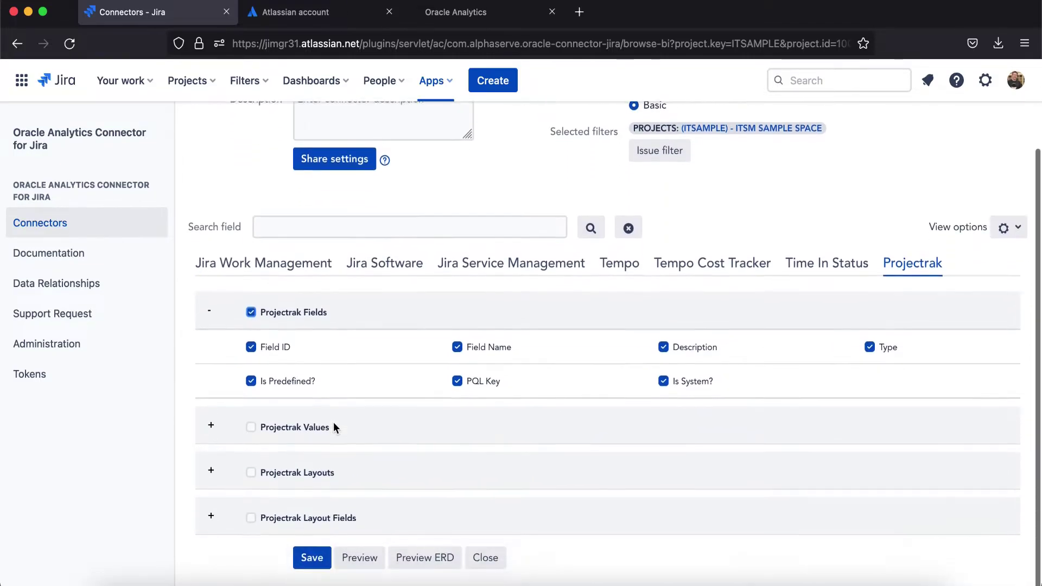
# Preview the list of fields the connector will export
pyautogui.click(370, 557)
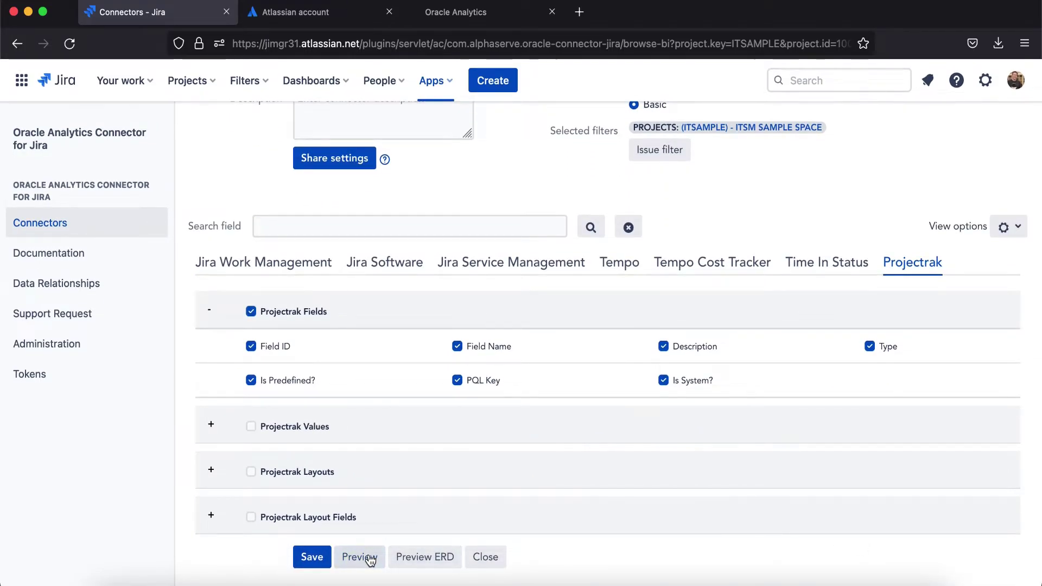
pyautogui.scroll(-1, 682, 441)
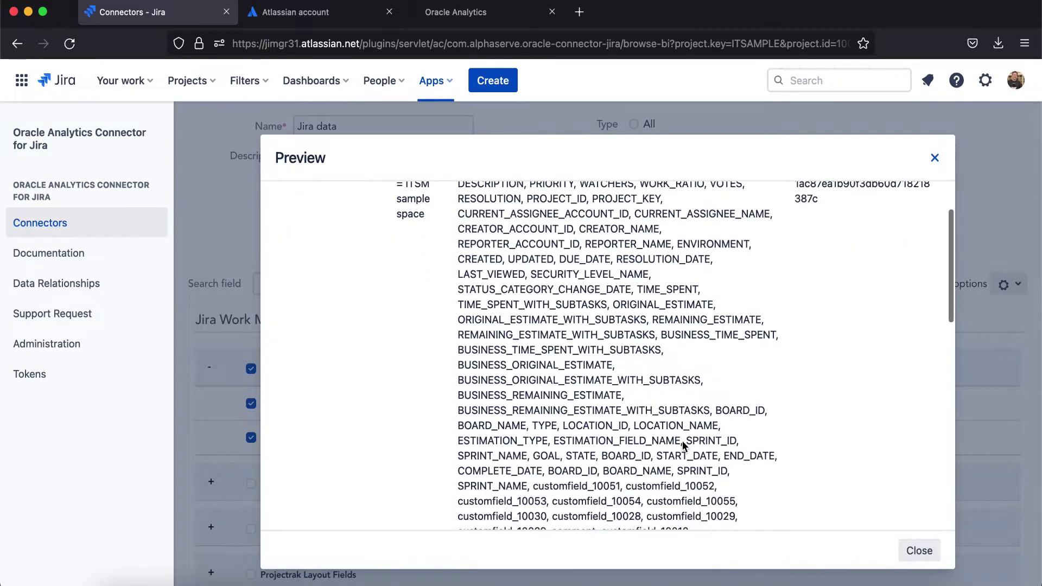
pyautogui.scroll(-10, 682, 440)
pyautogui.scroll(-2, 682, 440)
pyautogui.scroll(-3, 682, 440)
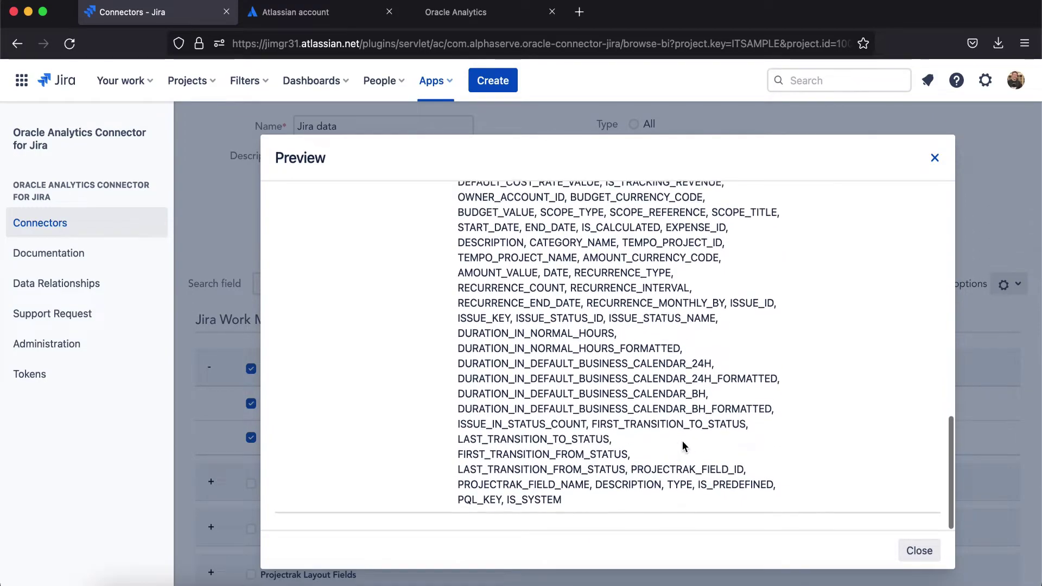
# Save the 'Jira data' connector and copy its export link
pyautogui.click(933, 554)
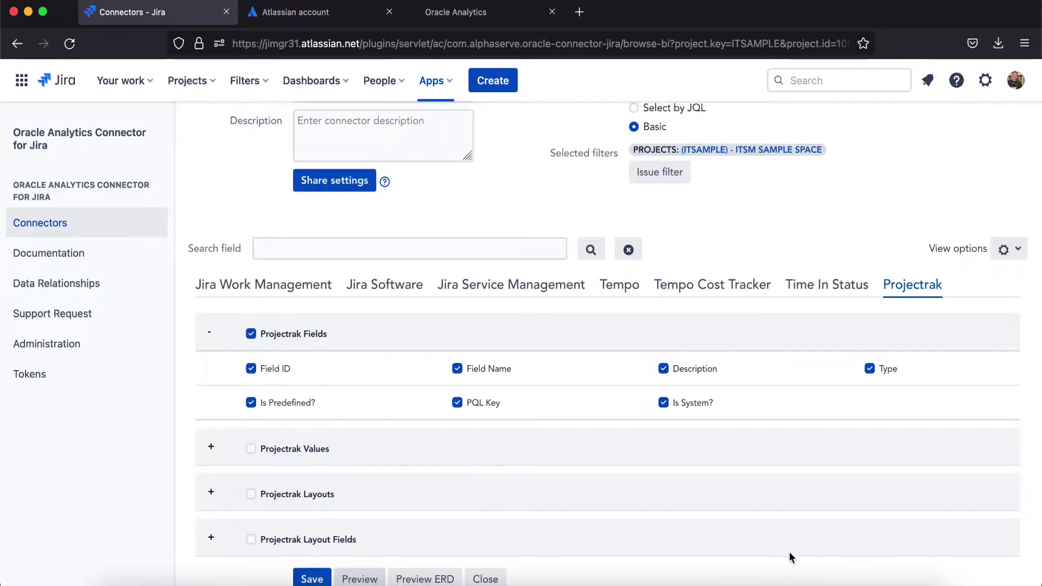
pyautogui.click(314, 579)
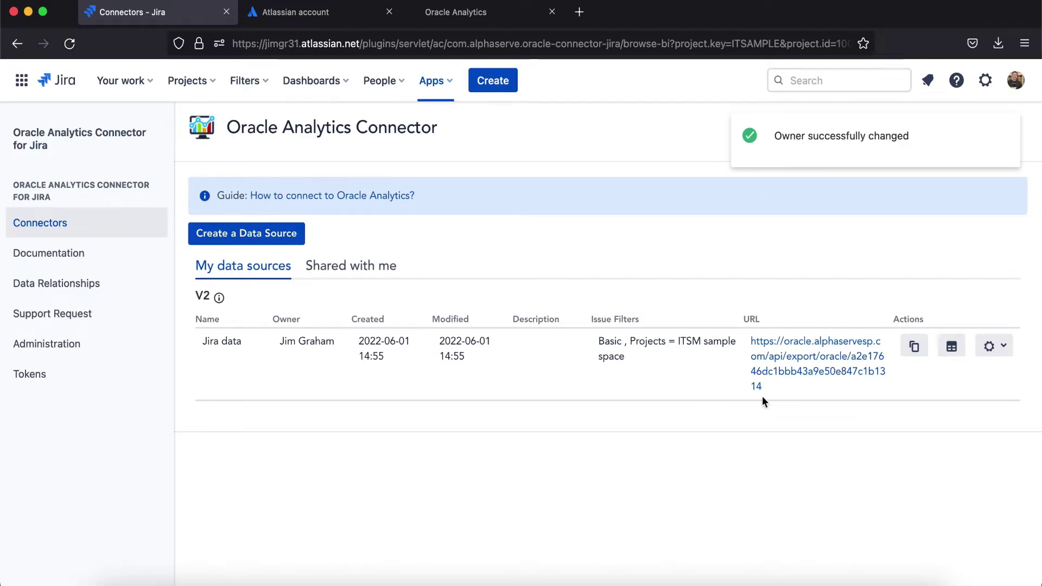
pyautogui.click(914, 346)
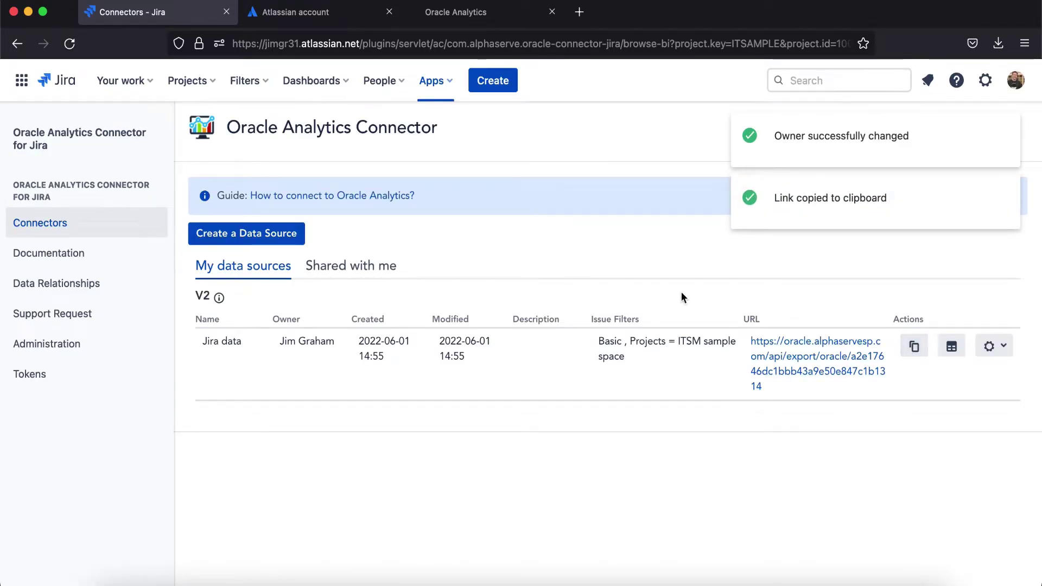
# In Oracle Analytics, start a new connection of type OData
pyautogui.click(434, 16)
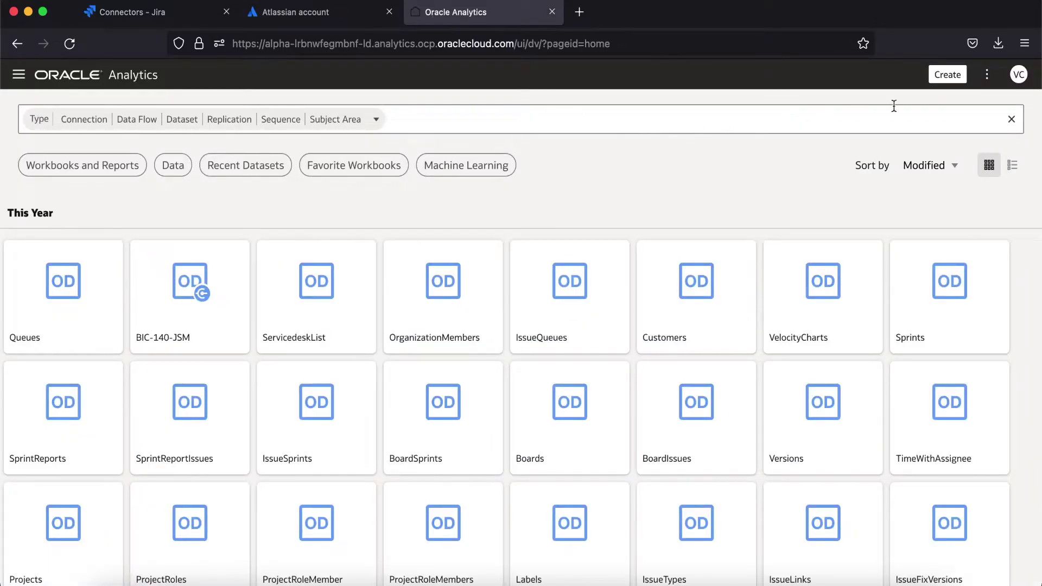
pyautogui.click(943, 77)
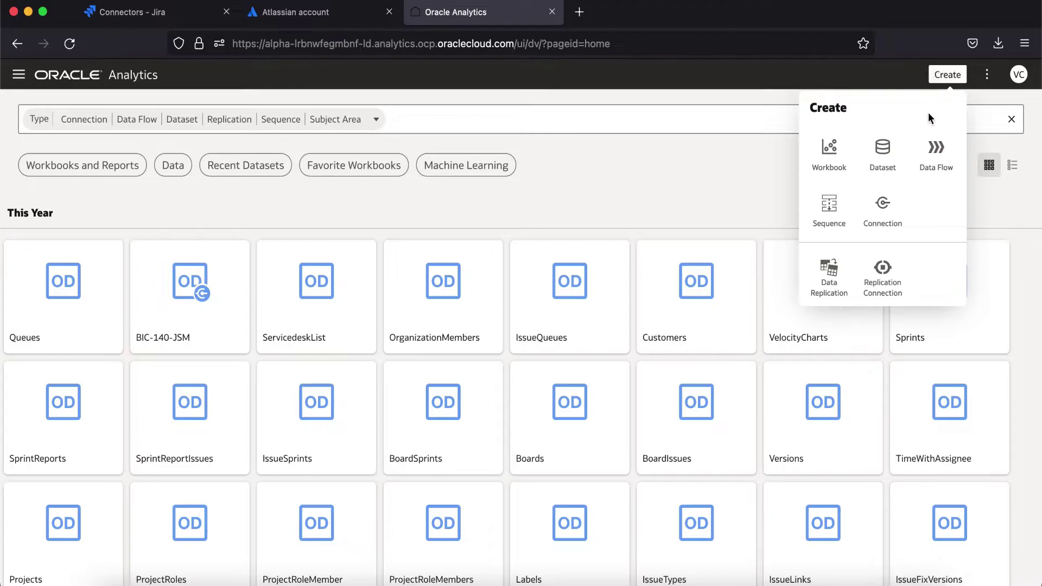
pyautogui.click(883, 205)
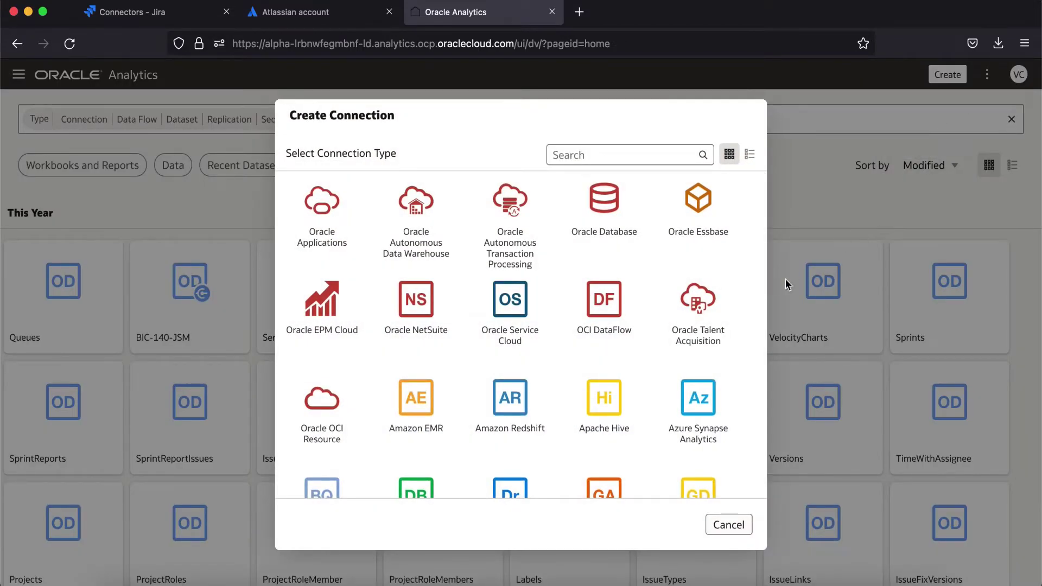
pyautogui.scroll(-10, 675, 331)
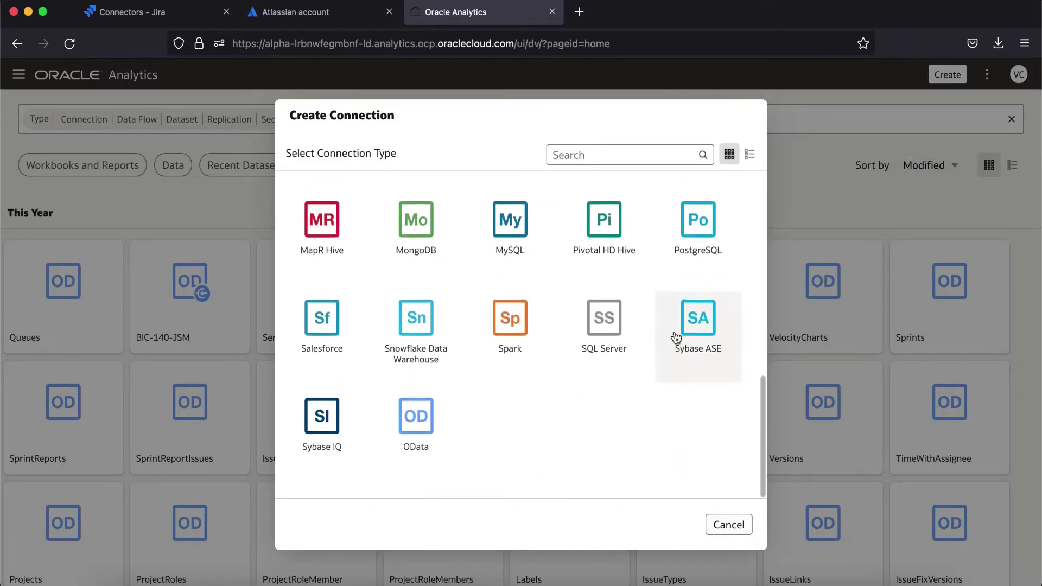
pyautogui.click(413, 434)
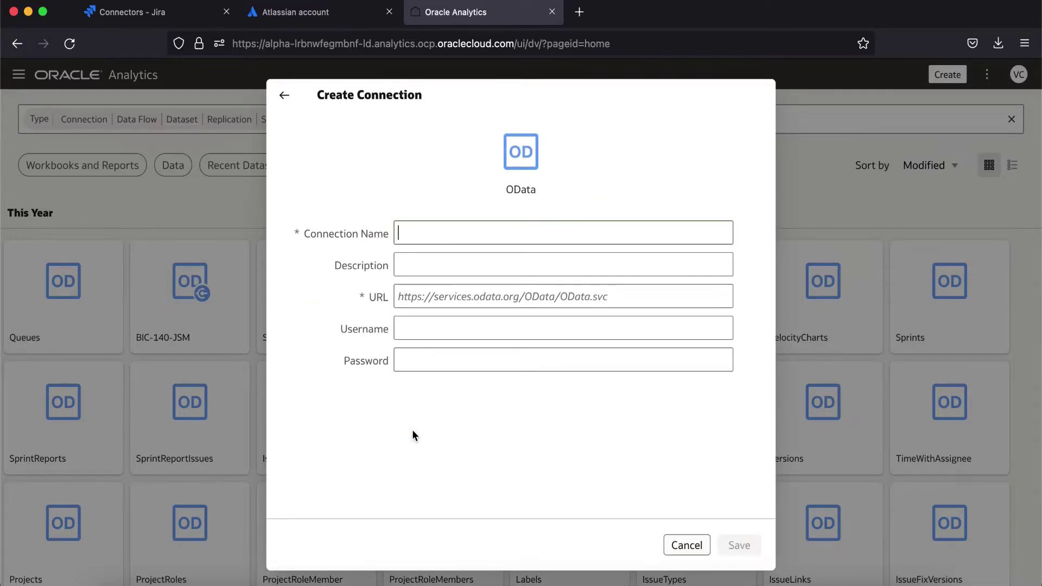
# Name it 'Jira data', paste the export URL, add the API token password, and save
pyautogui.write('Jira data')
pyautogui.hotkey('ctrl', 'v')
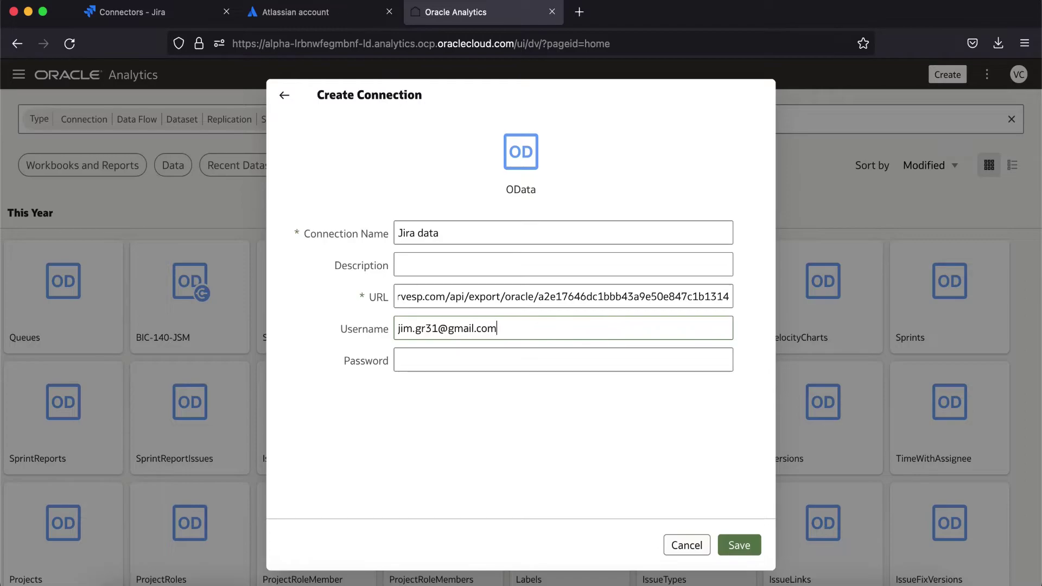
pyautogui.click(332, 17)
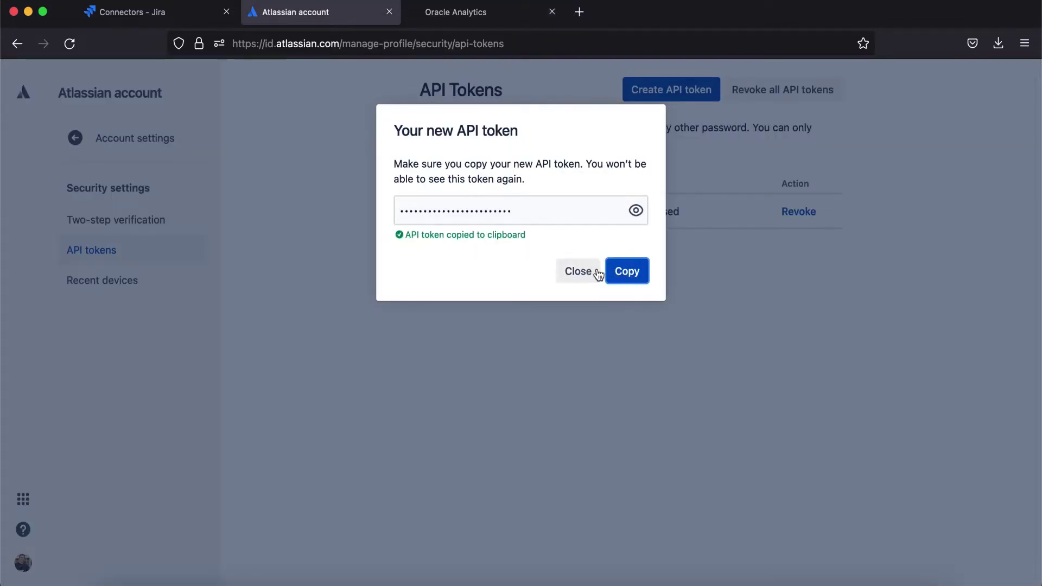
pyautogui.click(472, 14)
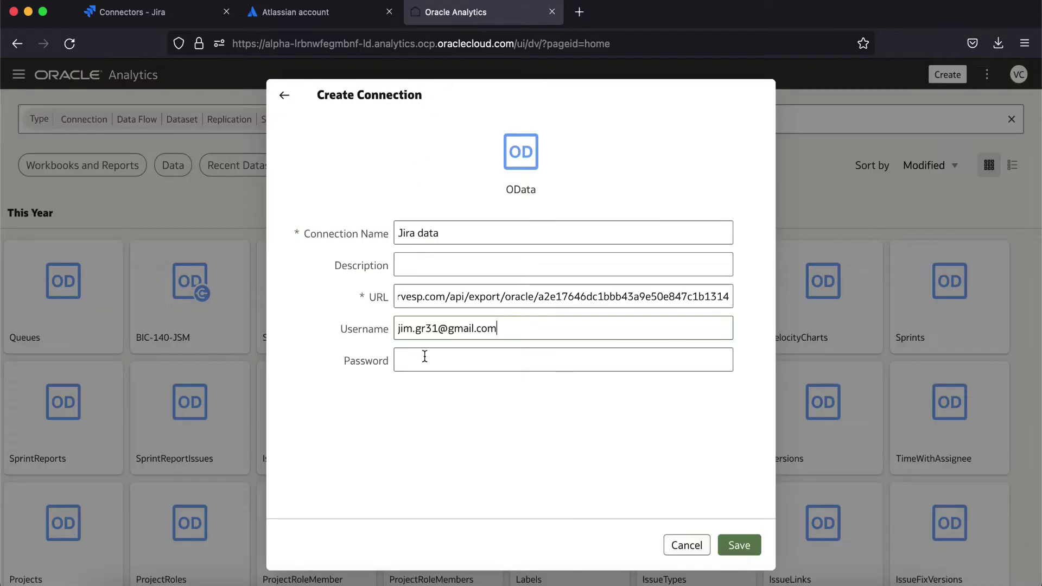
pyautogui.click(747, 559)
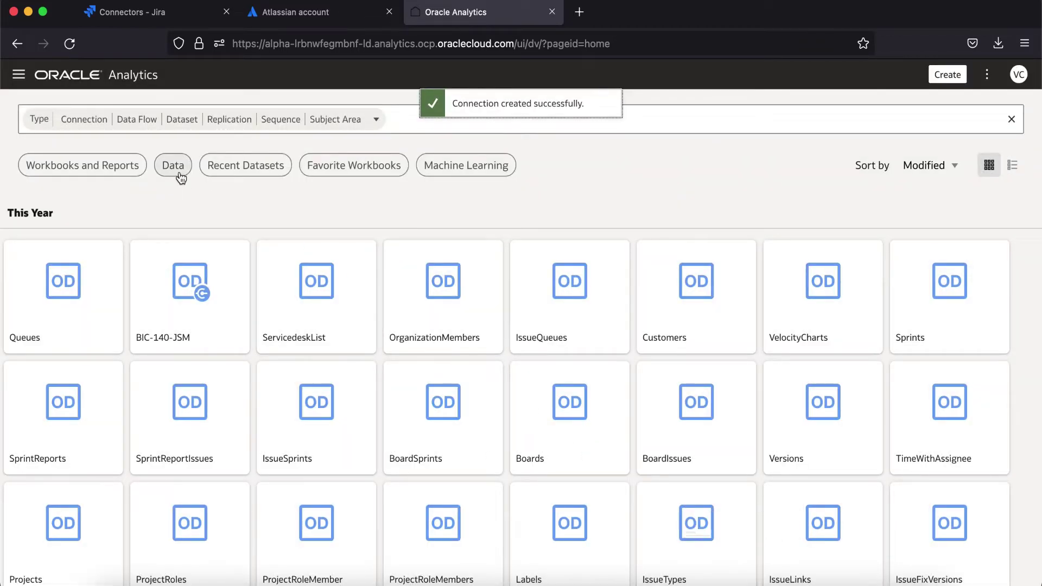
# Build the 'Issues from Jira data' dataset from the Odata Issues table of the Jira data connection
pyautogui.click(174, 168)
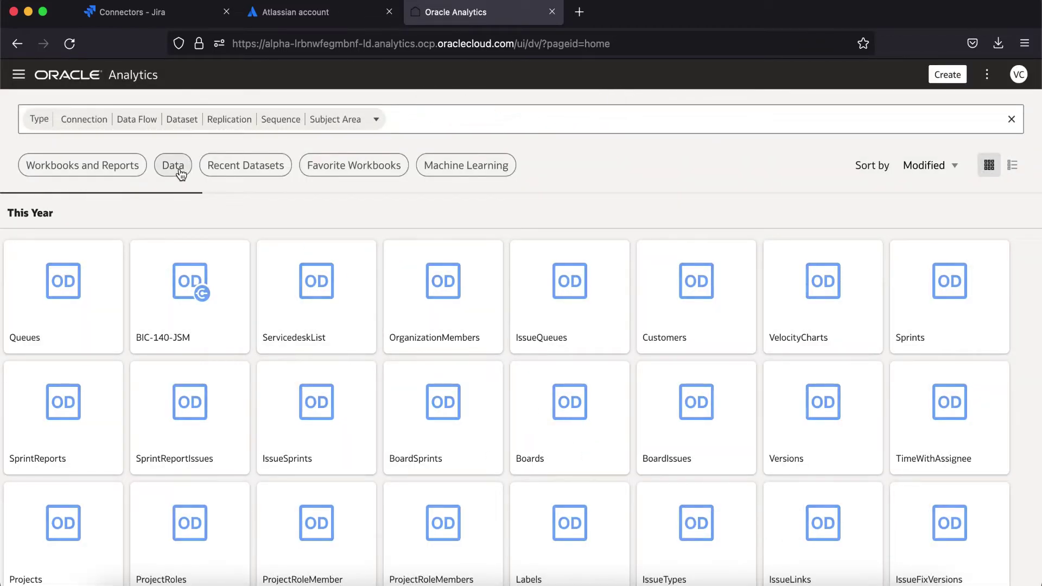
pyautogui.click(57, 286)
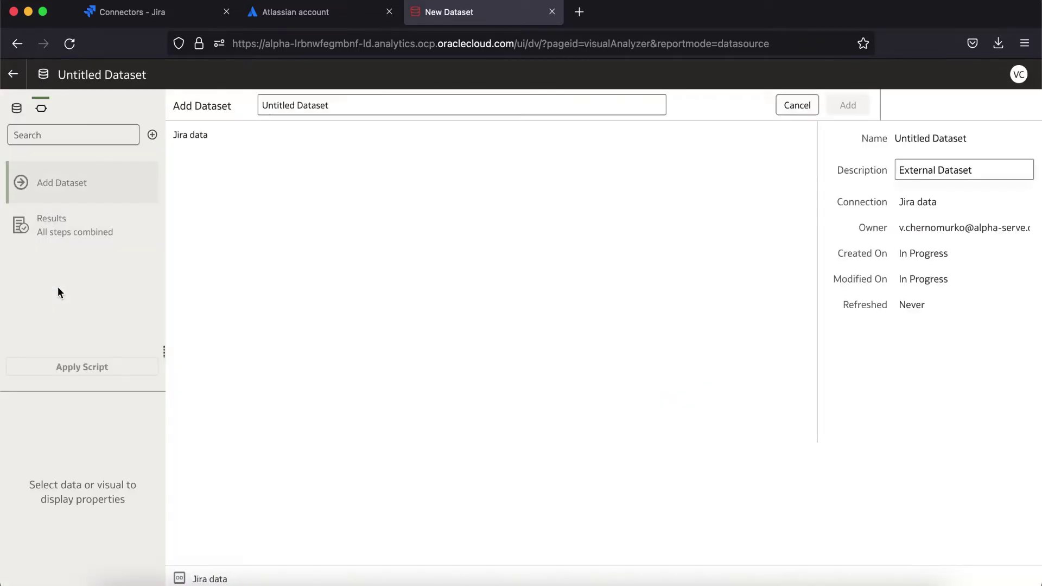
pyautogui.doubleClick(216, 216)
pyautogui.click(408, 222)
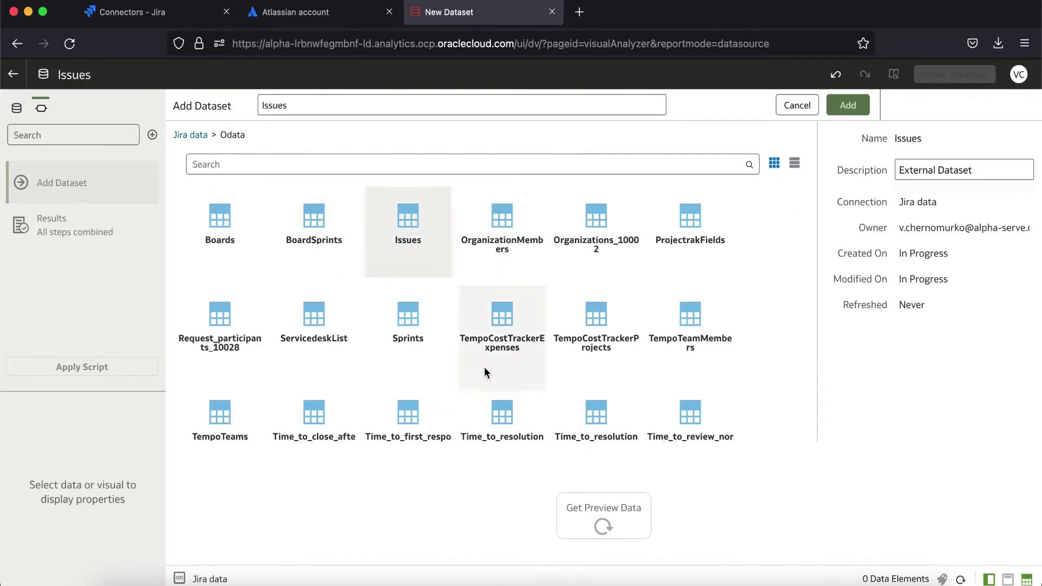
pyautogui.moveTo(578, 443); pyautogui.dragTo(578, 287)
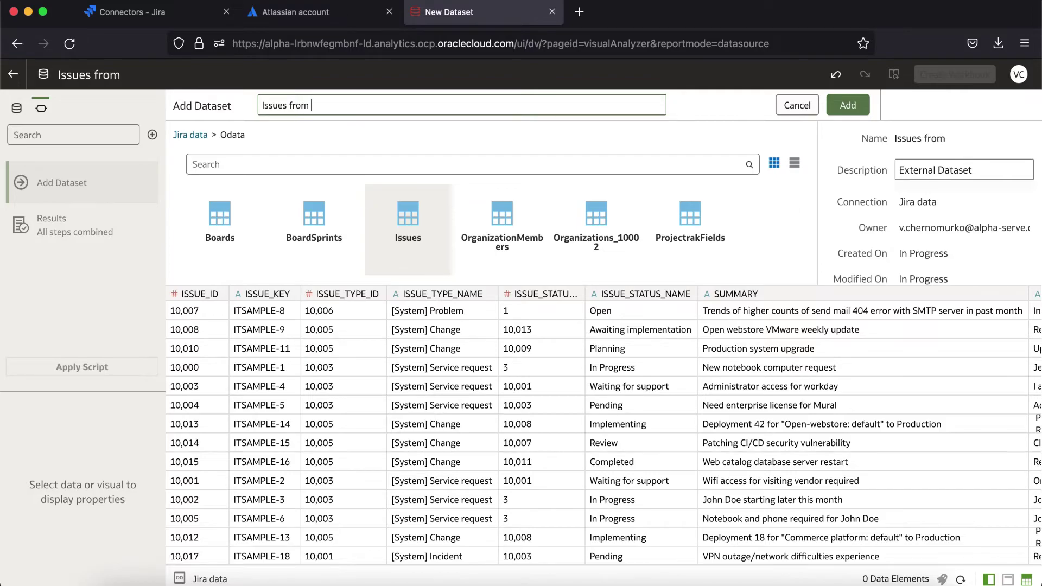
pyautogui.click(848, 106)
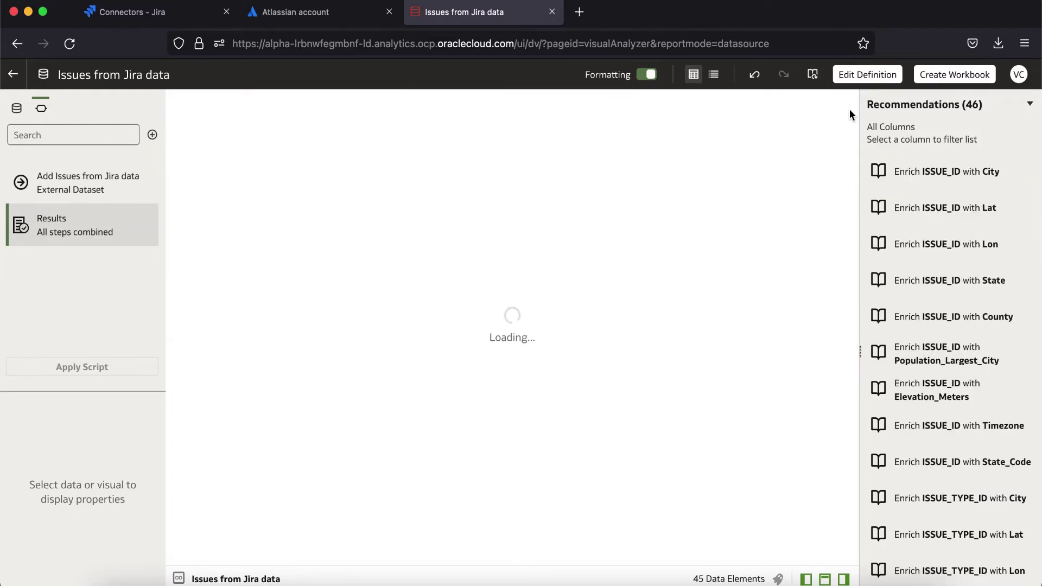
# In a new workbook, drag ISSUE_TYPE_NAME, ISSUE_TYPE_ID and TIME_SPENT onto the canvas as a scatter chart
pyautogui.click(923, 76)
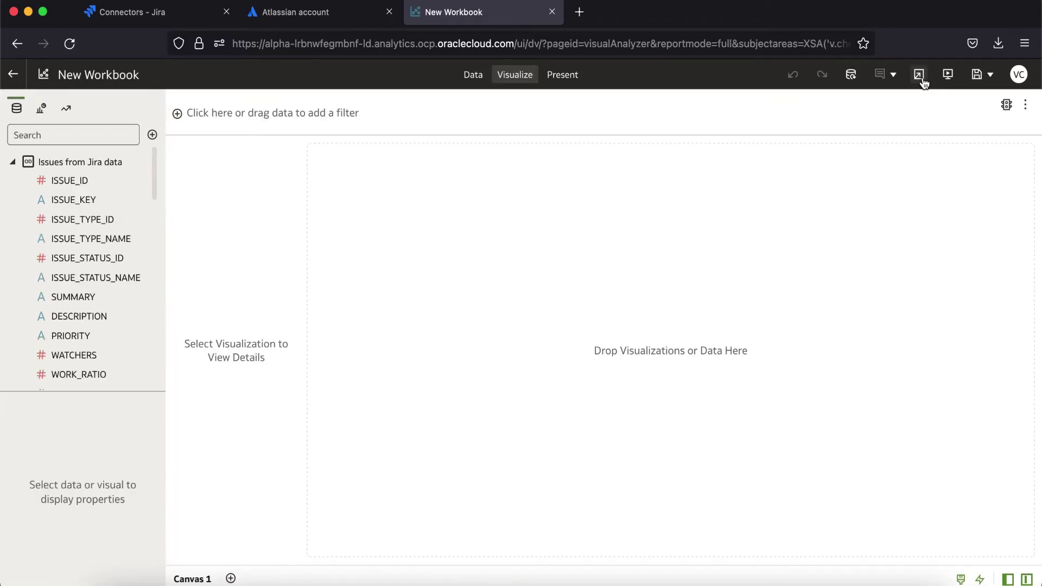
pyautogui.click(117, 238)
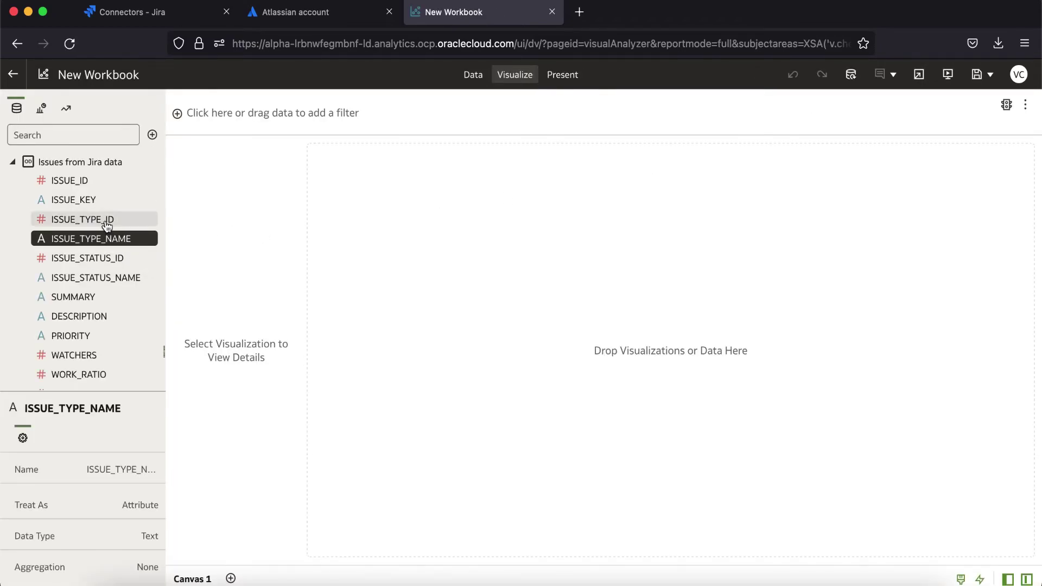
pyautogui.click(109, 223)
pyautogui.scroll(-3, 86, 279)
pyautogui.scroll(-4, 86, 277)
pyautogui.scroll(-6, 86, 278)
pyautogui.scroll(-3, 87, 282)
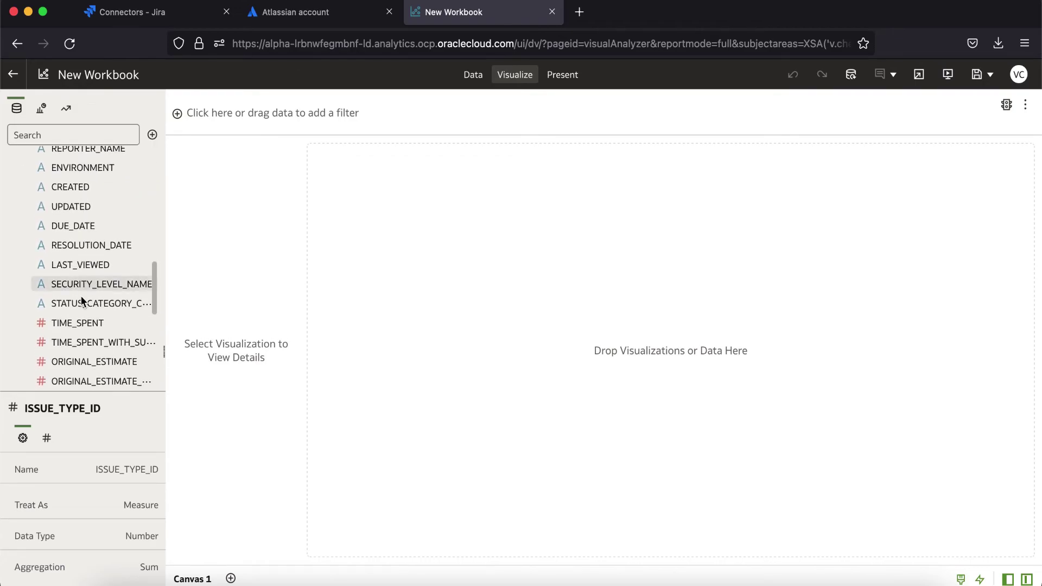
pyautogui.keyDown('ctrl'); pyautogui.click(77, 322); pyautogui.keyUp('ctrl')
pyautogui.moveTo(77, 322); pyautogui.dragTo(486, 379)
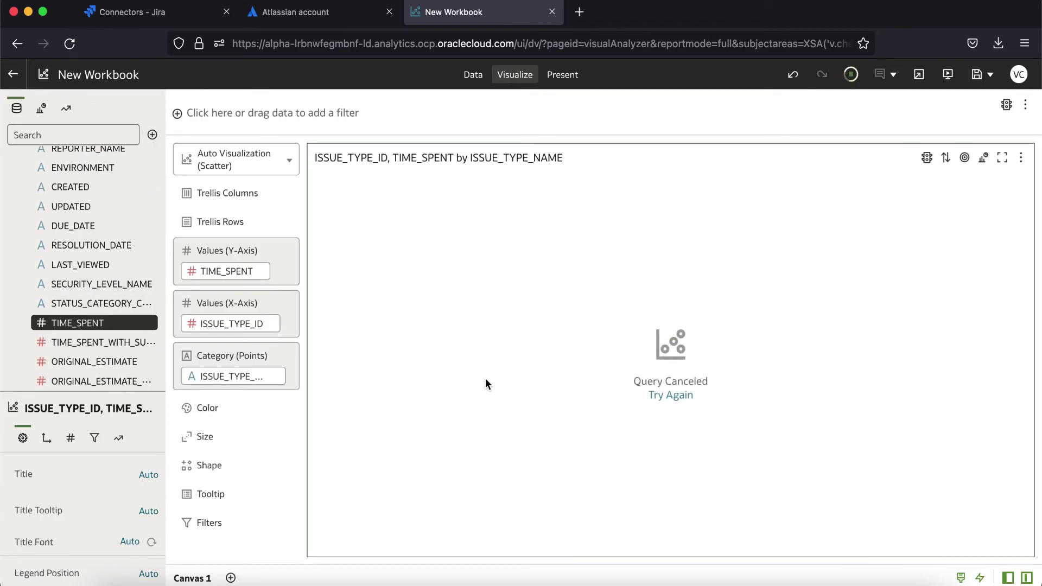
pyautogui.click(662, 400)
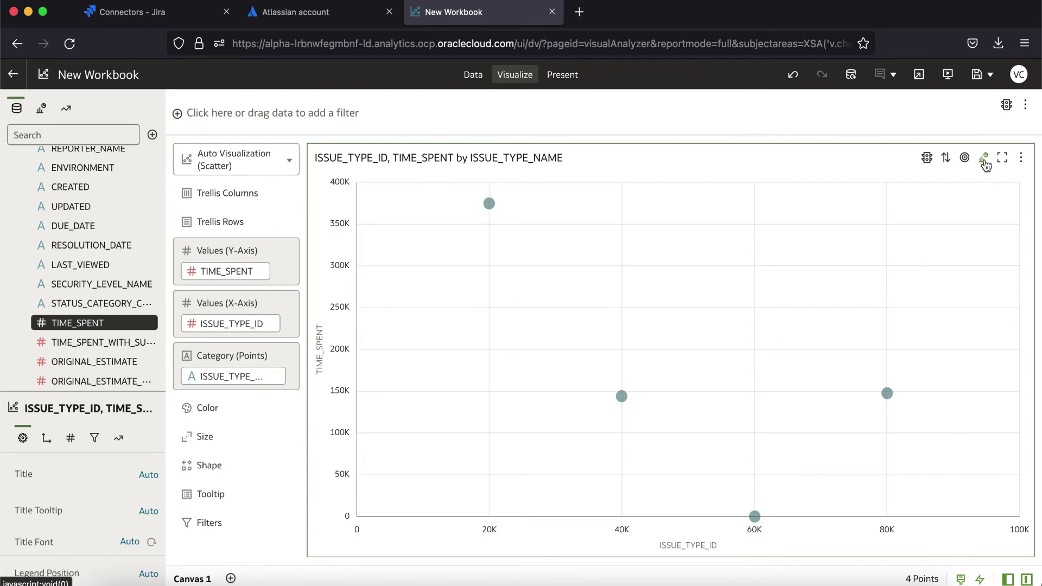